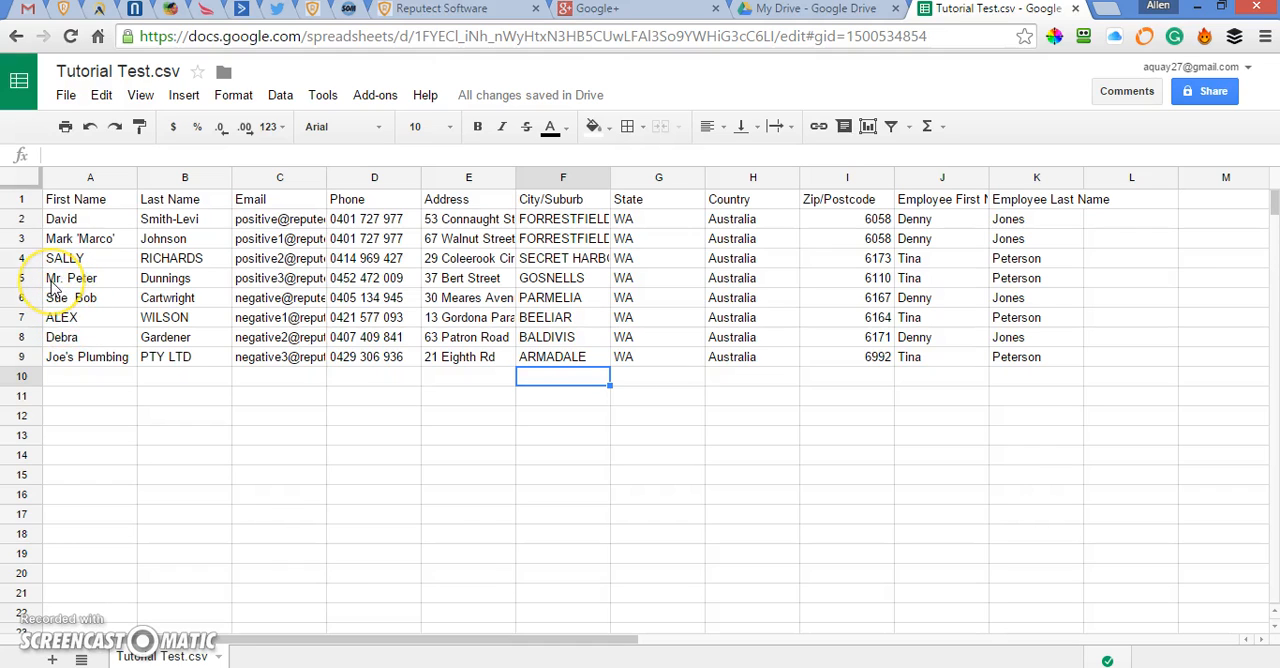
double_click(70, 297)
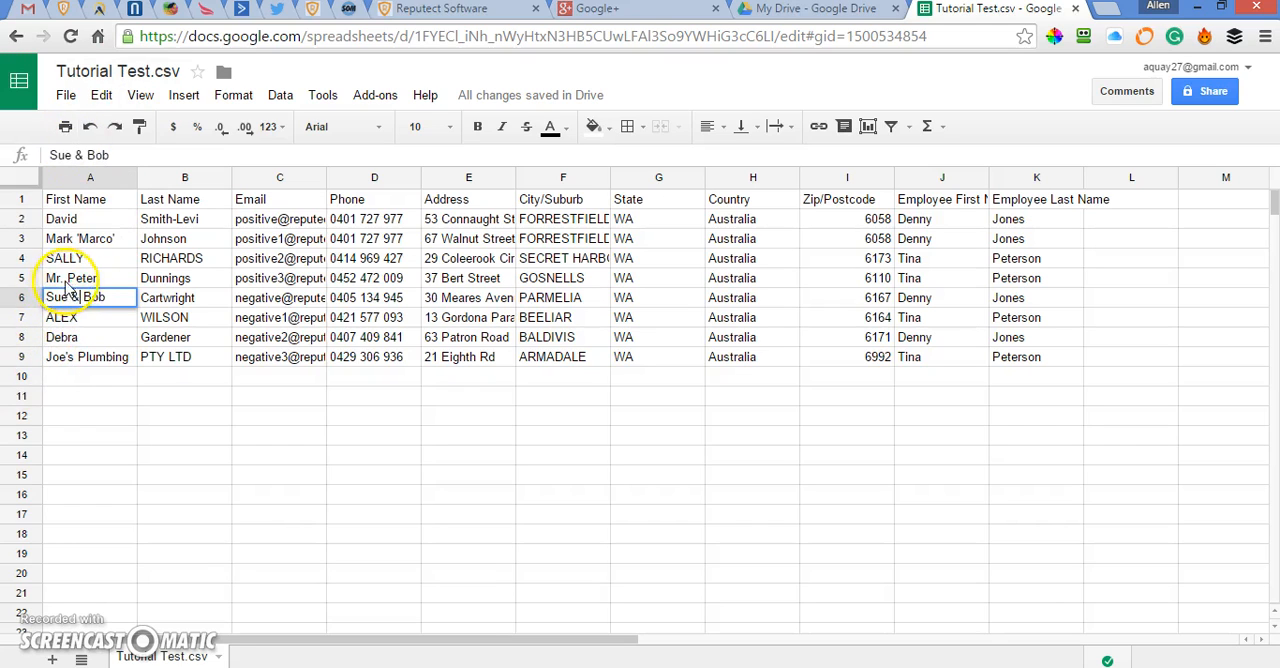
left_click(72, 380)
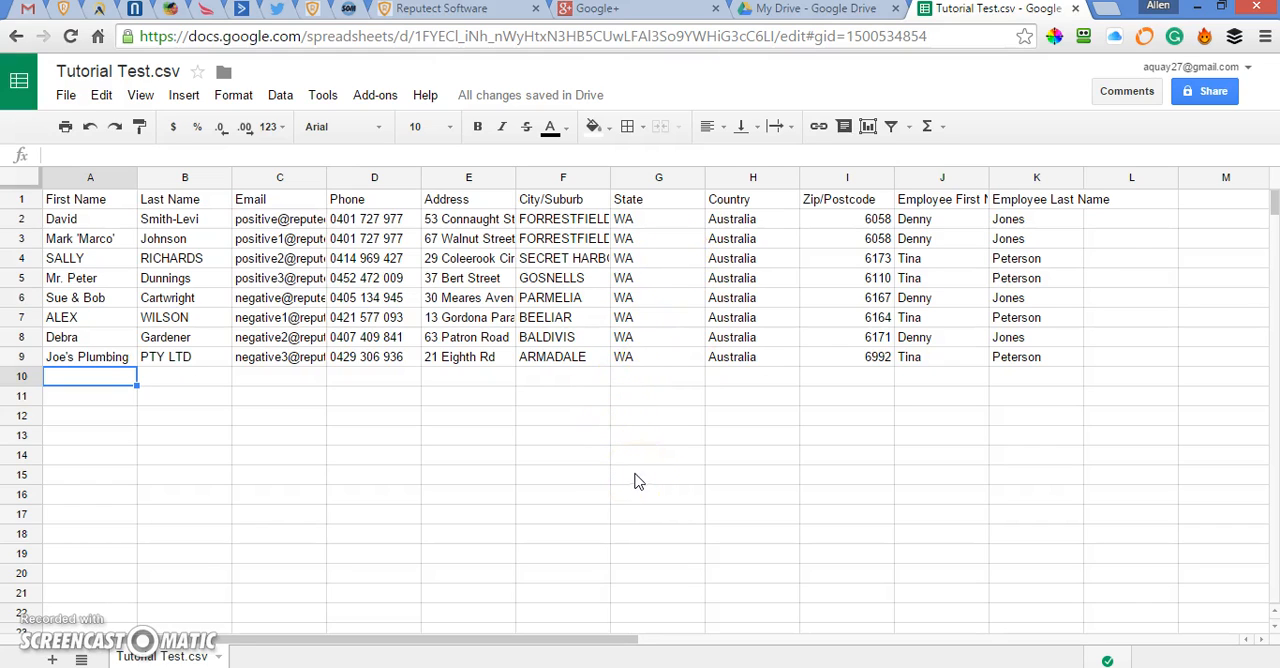
Switch to Google+ and open Google Drive from its Google apps list.
left_click(797, 12)
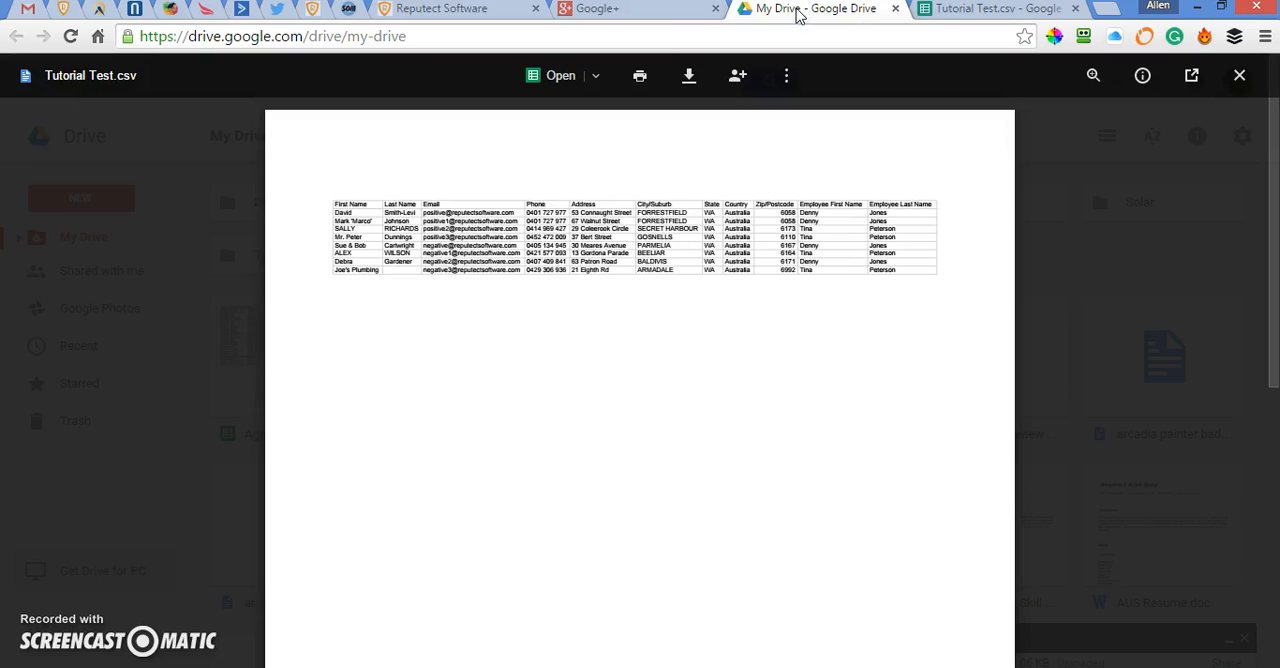
left_click(642, 14)
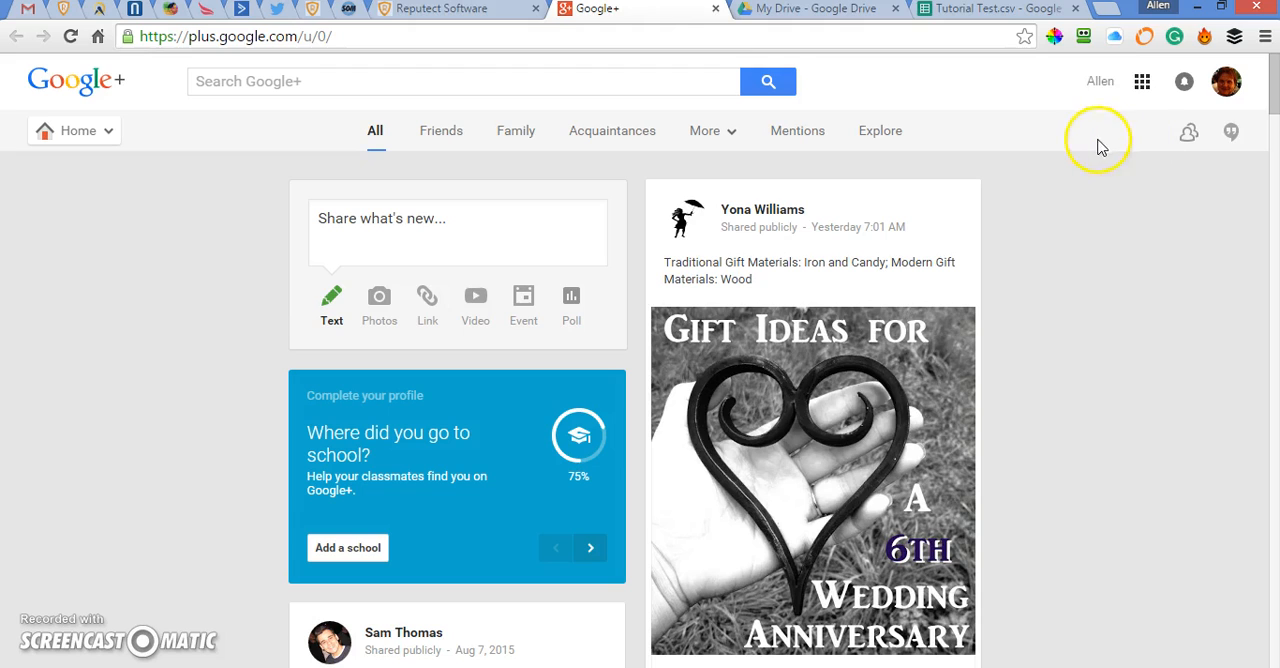
left_click(1142, 83)
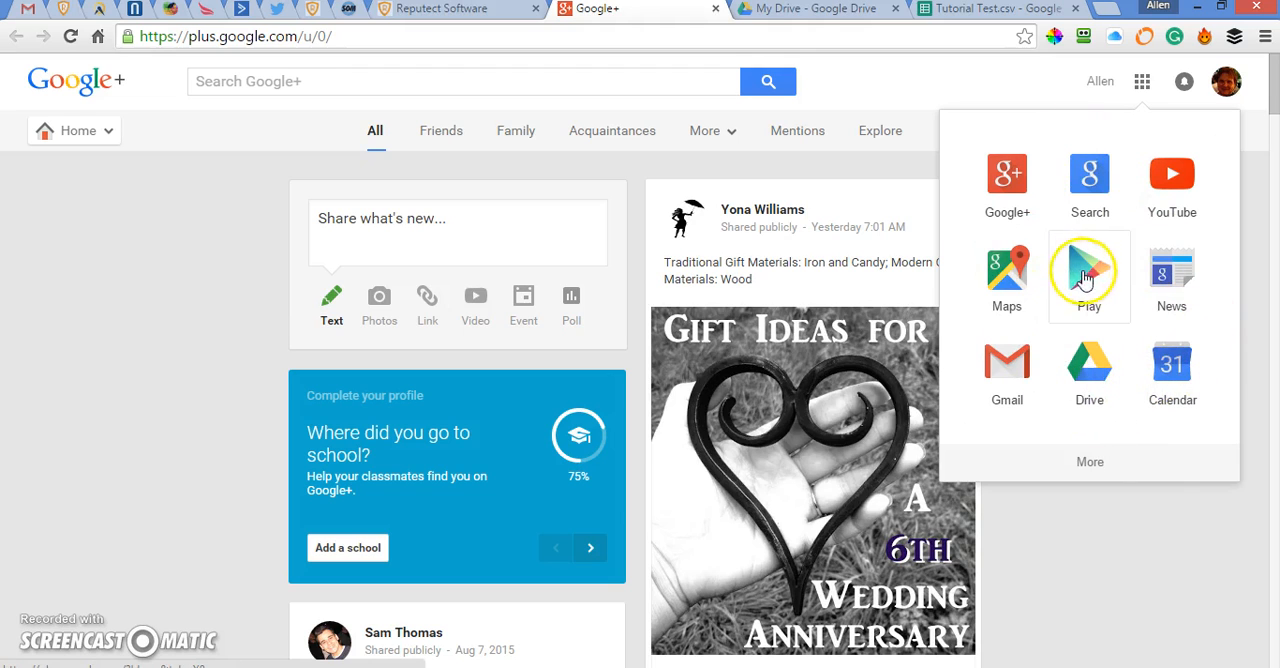
left_click(1087, 367)
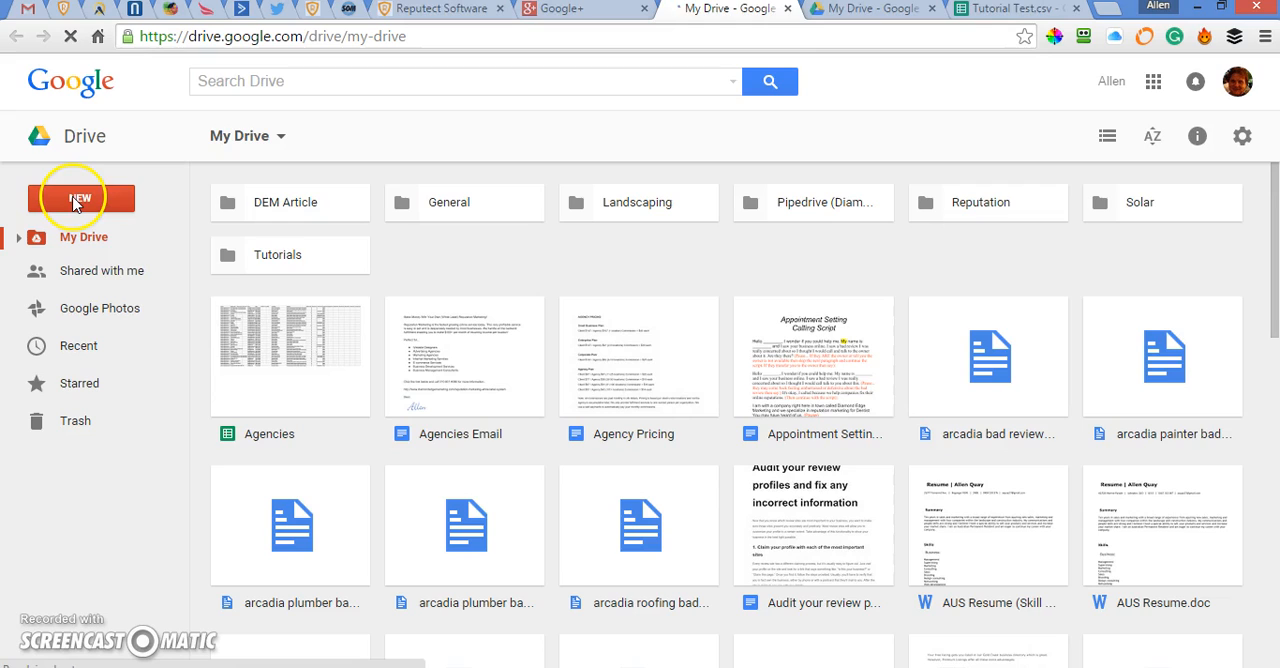
Upload Tutorial Test.csv from the Documents folder to My Drive and open the uploaded file with Google Sheets.
left_click(76, 199)
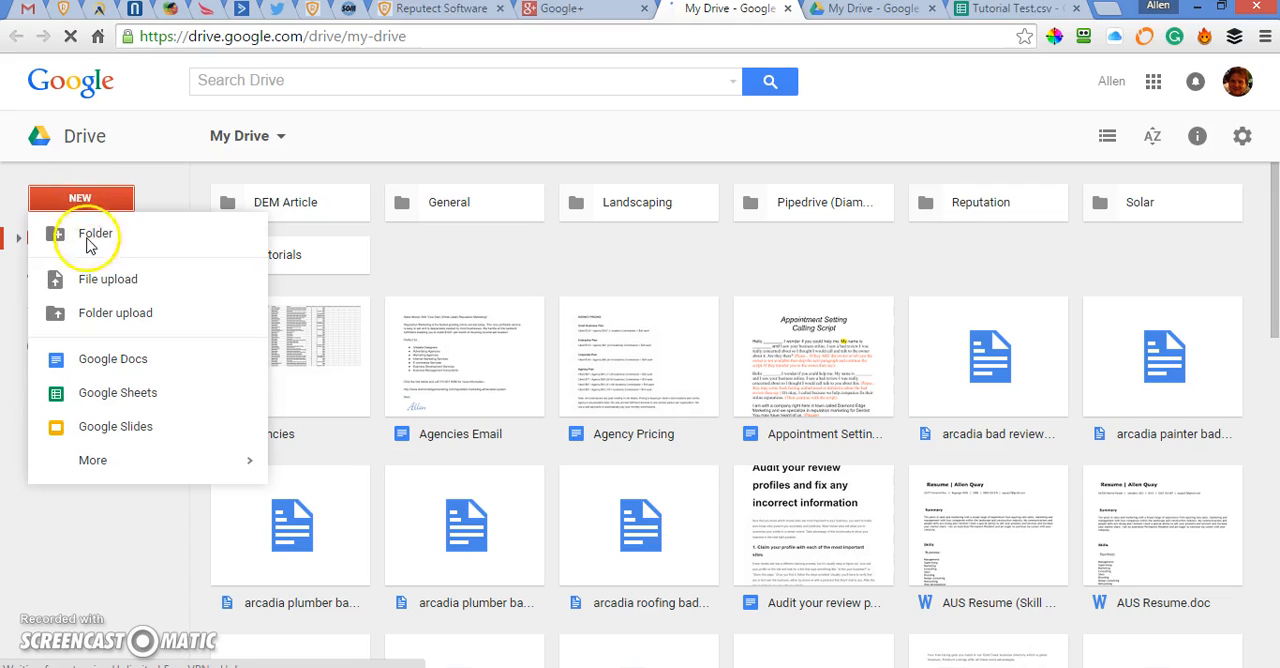
left_click(92, 286)
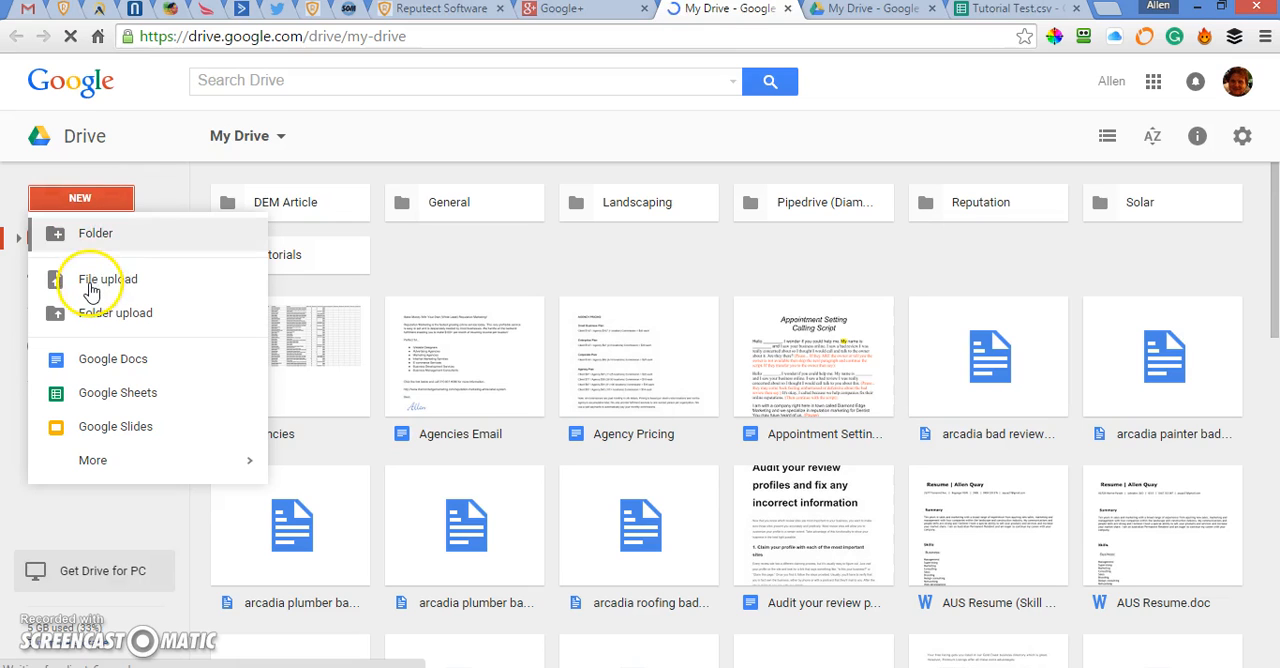
left_click(91, 285)
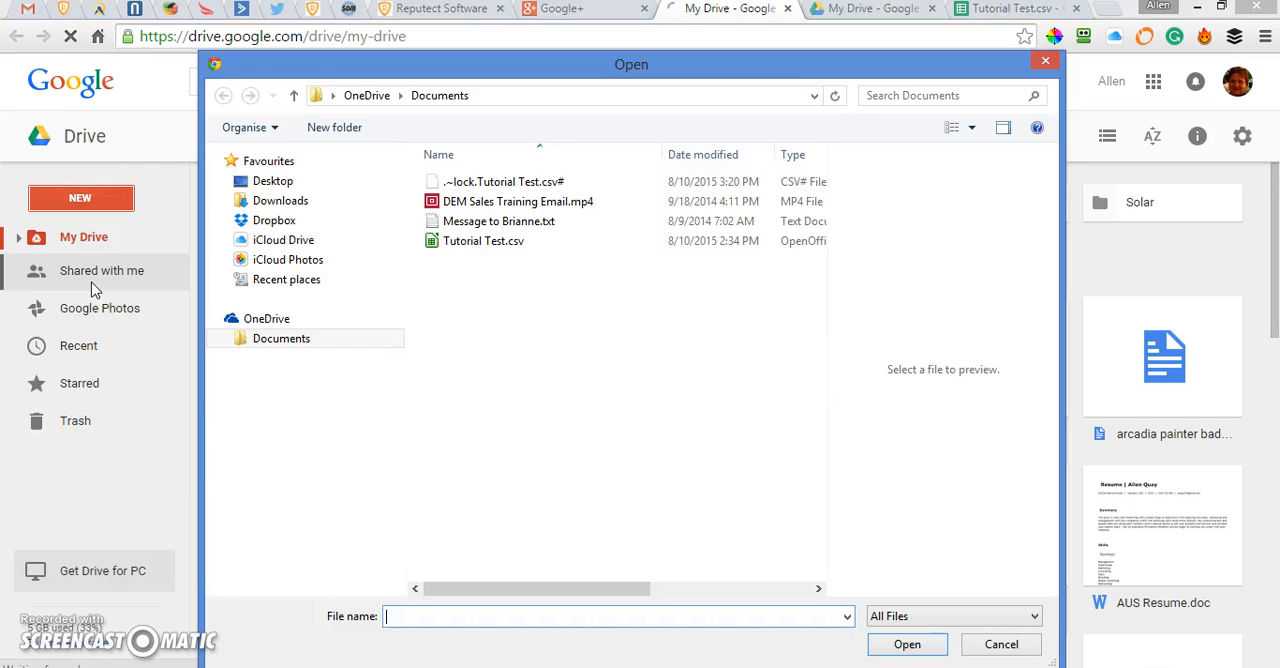
left_click(432, 250)
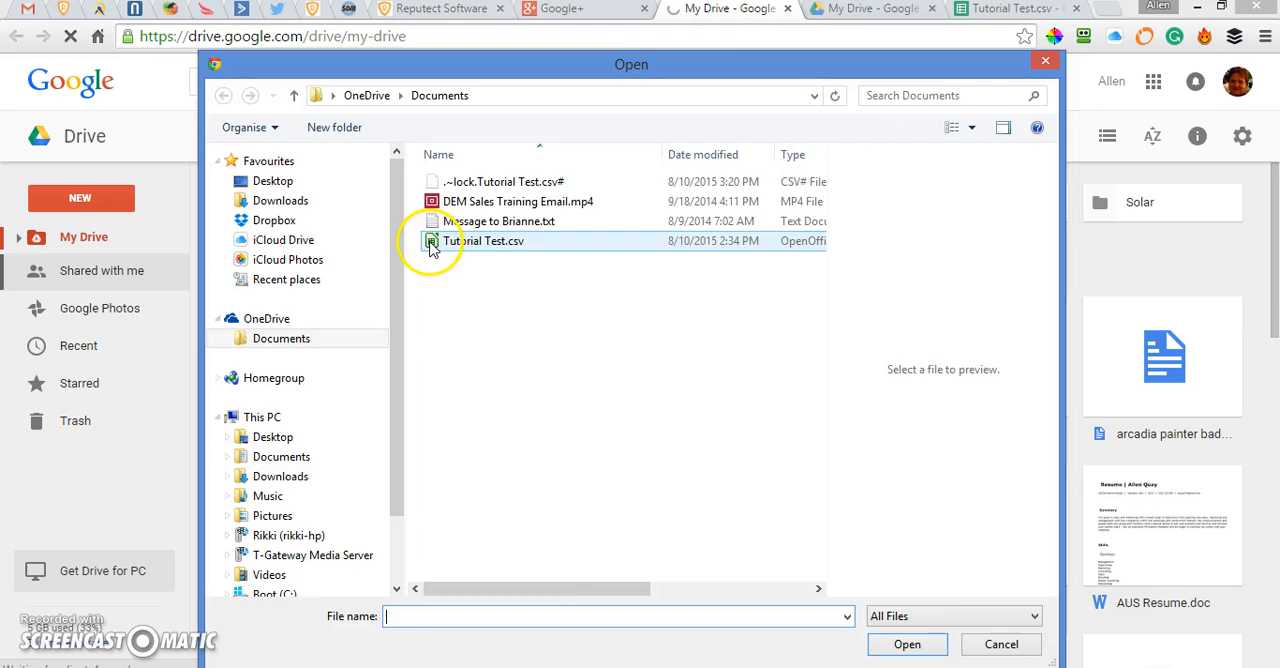
double_click(432, 250)
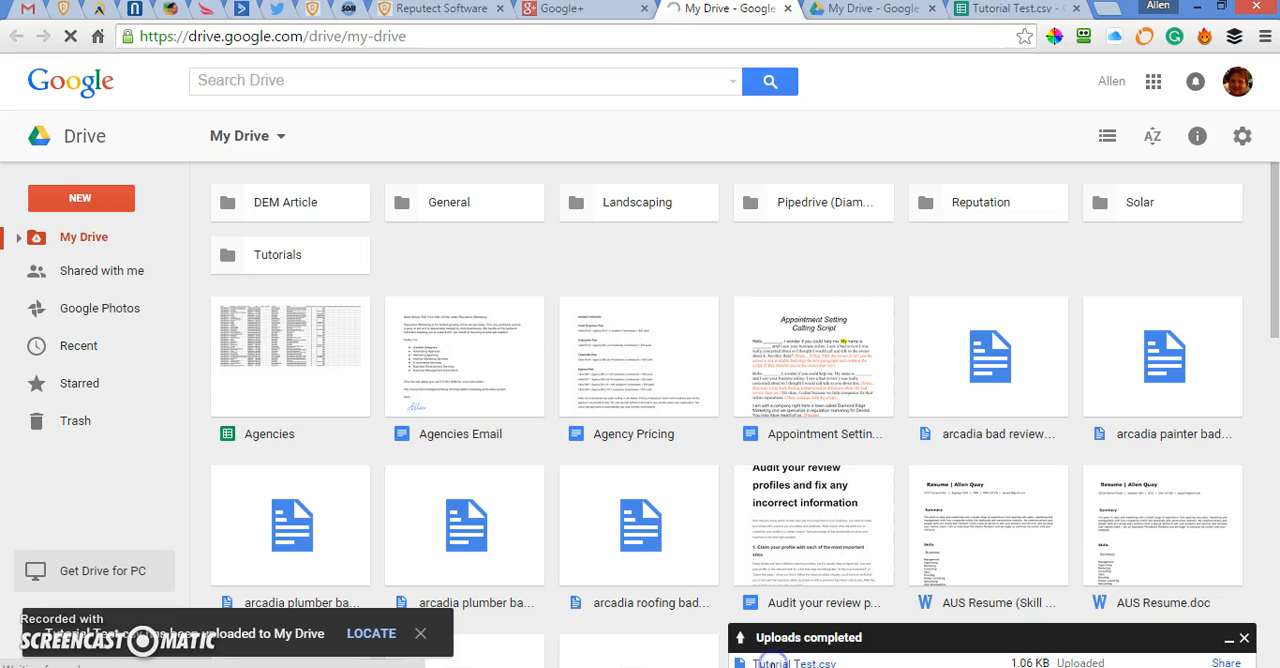
left_click(780, 663)
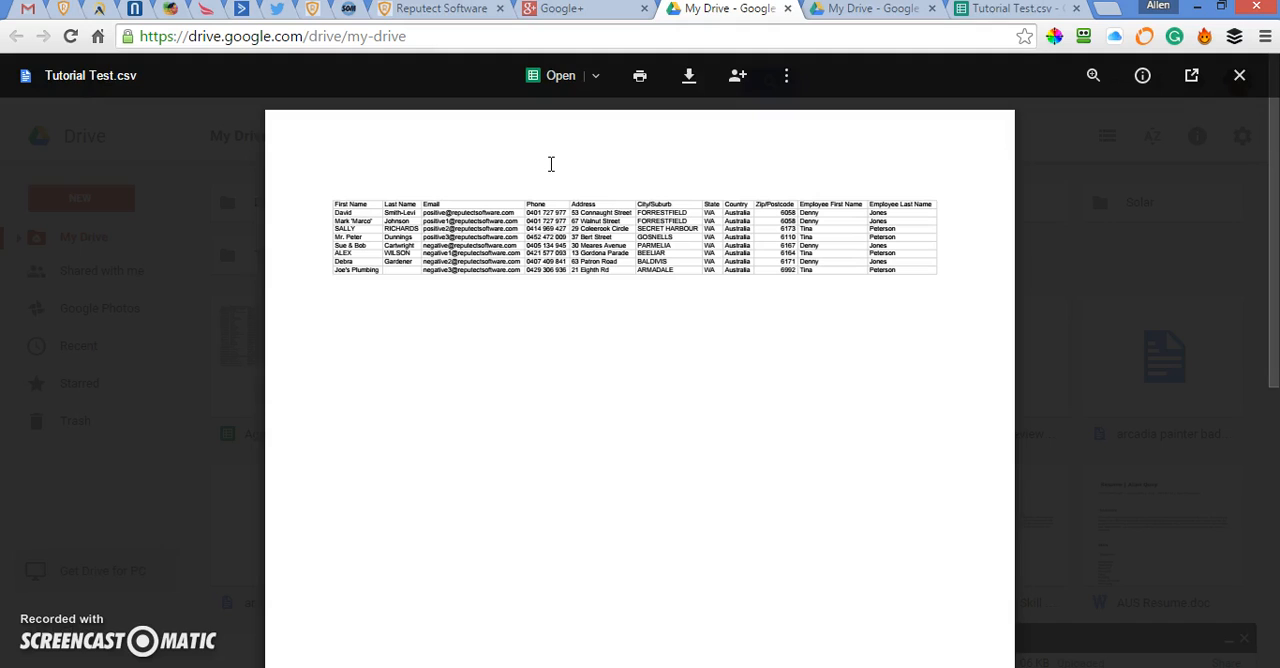
left_click(556, 77)
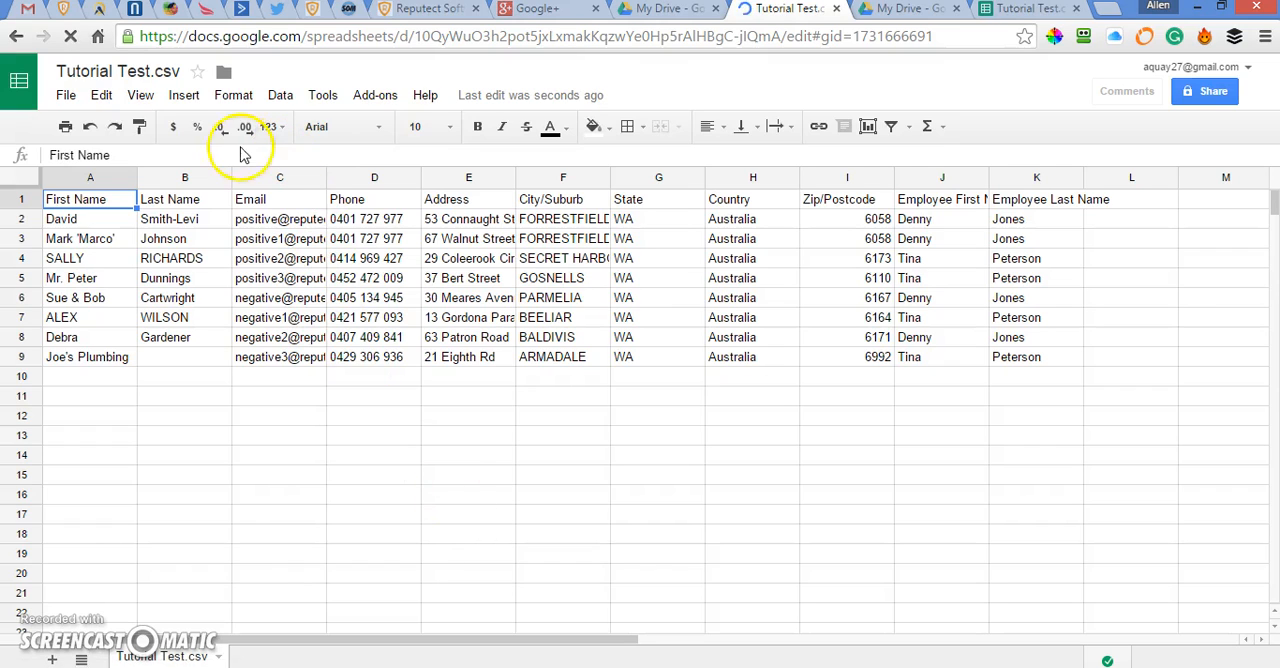
Search the add-ons for "power tools" and try to install the free Power Tools add-on.
left_click(371, 100)
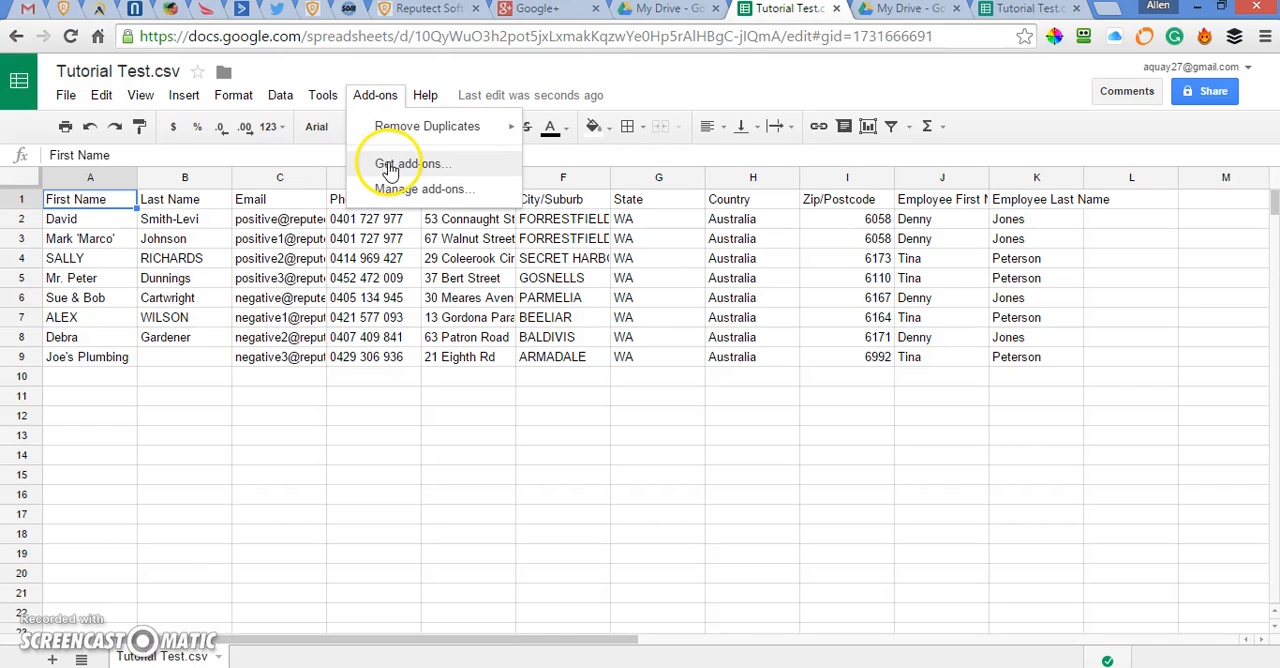
left_click(390, 170)
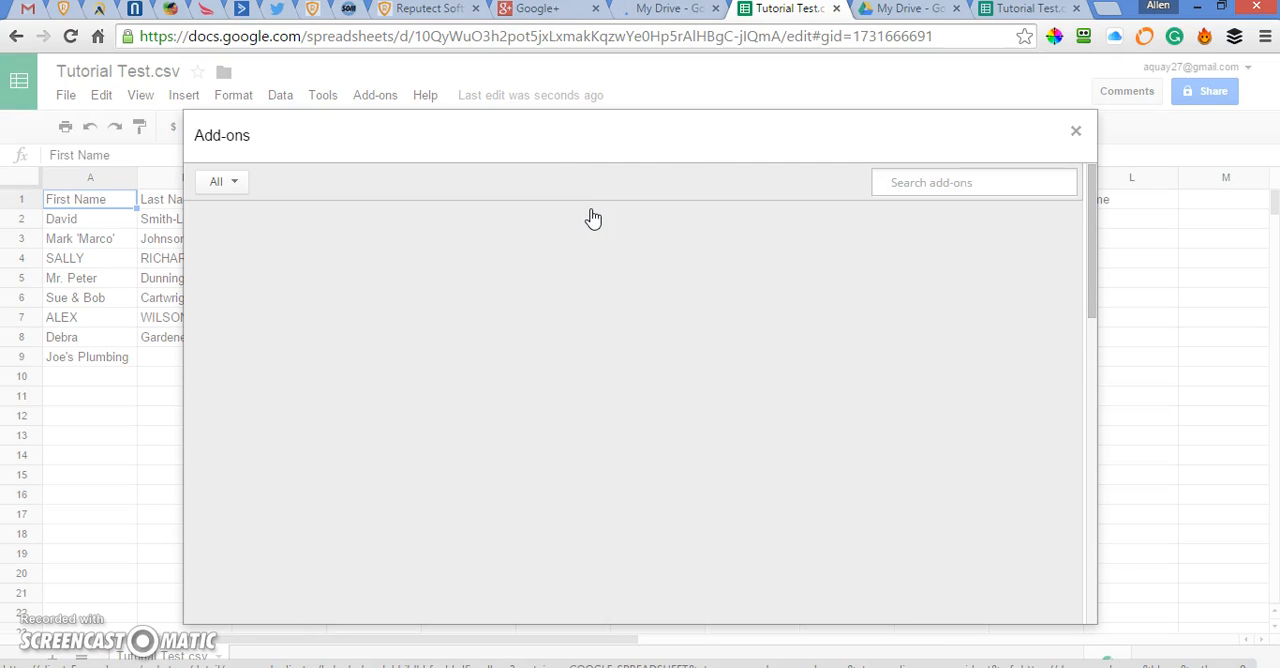
type("power tools")
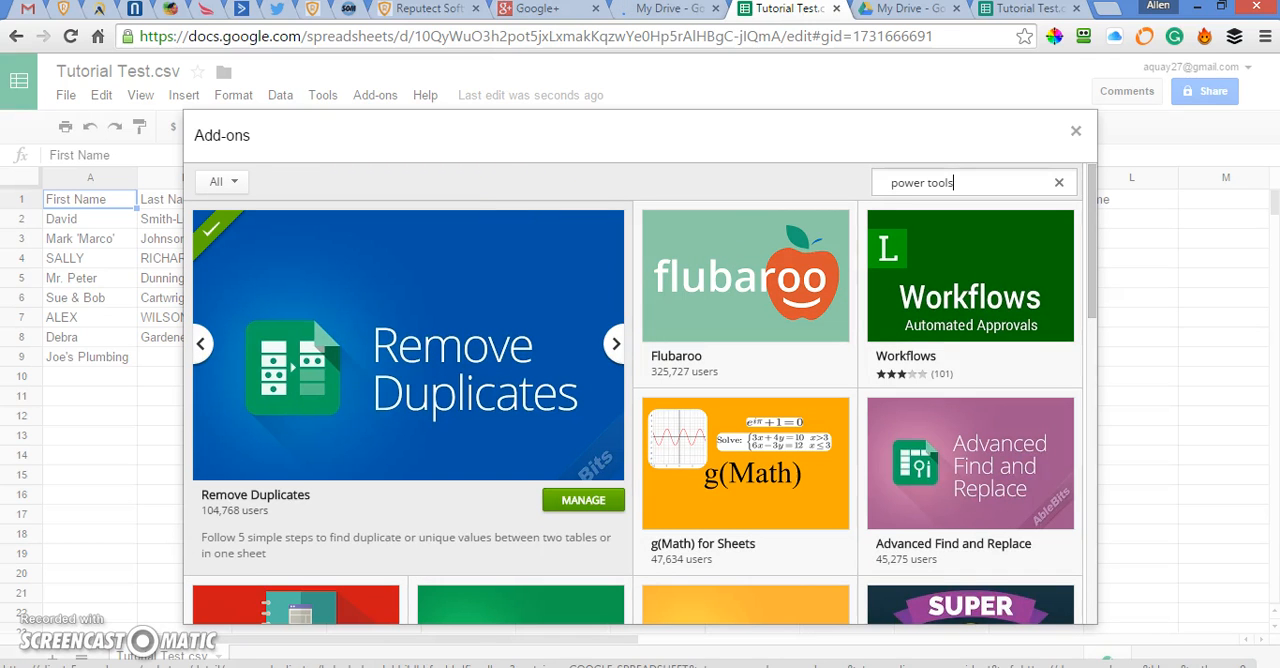
key("Return")
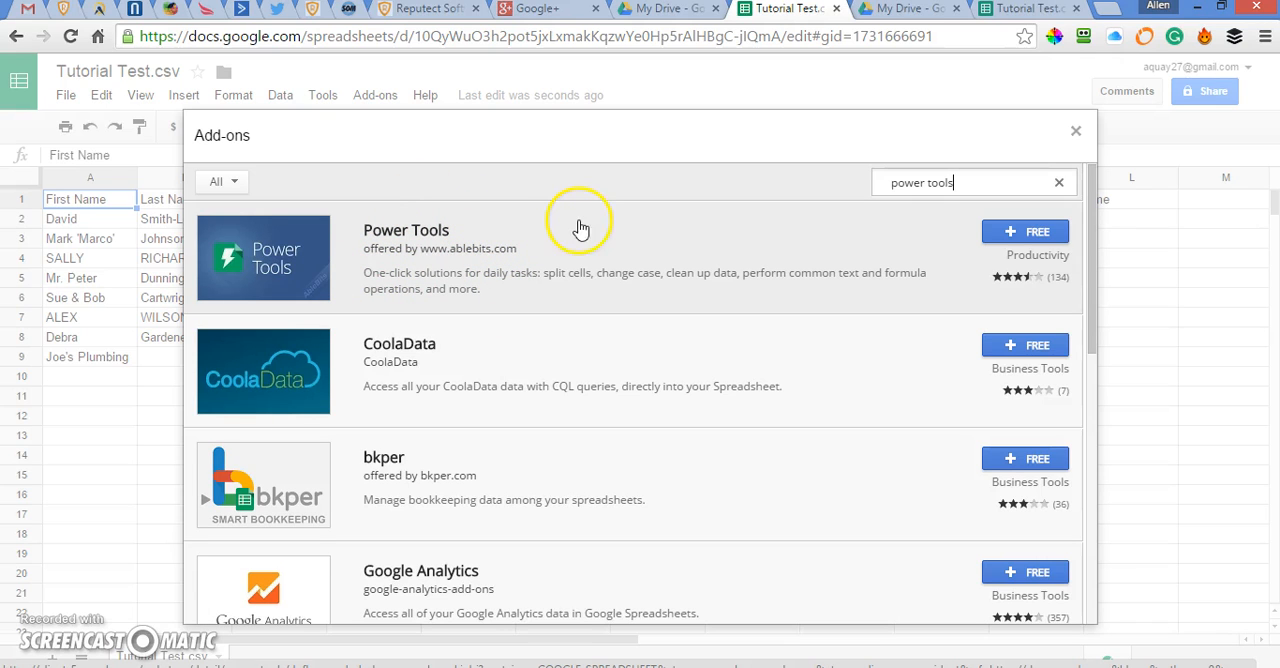
left_click(1025, 232)
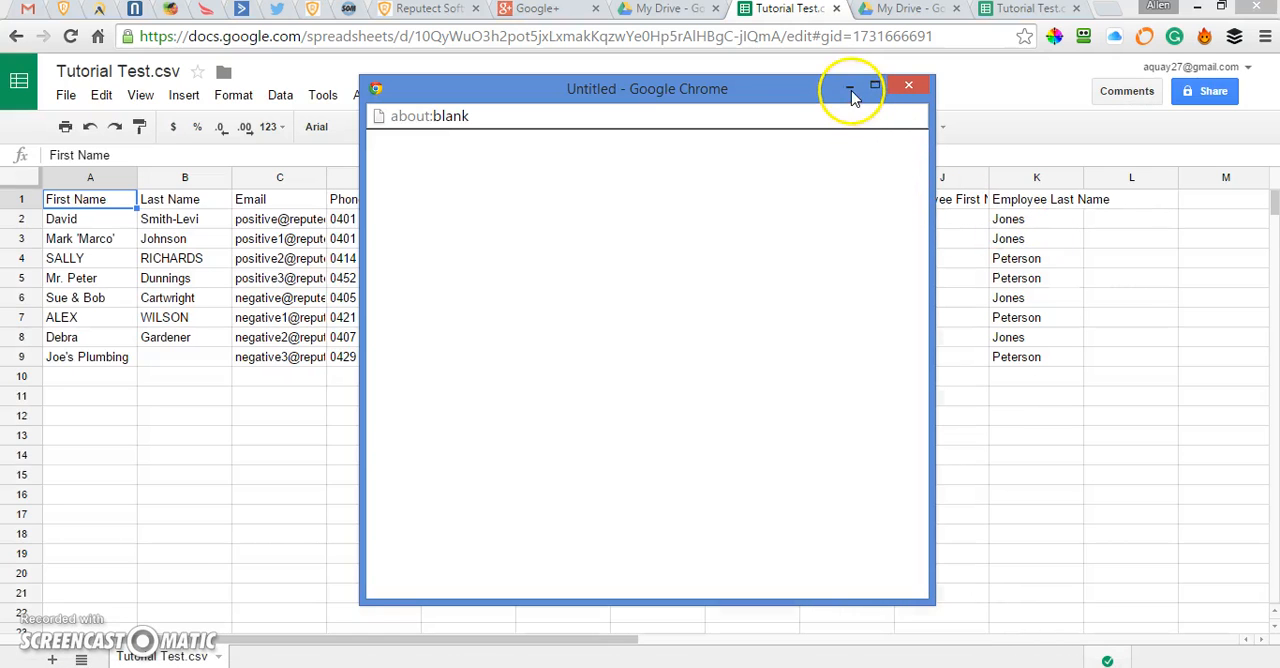
left_click(908, 87)
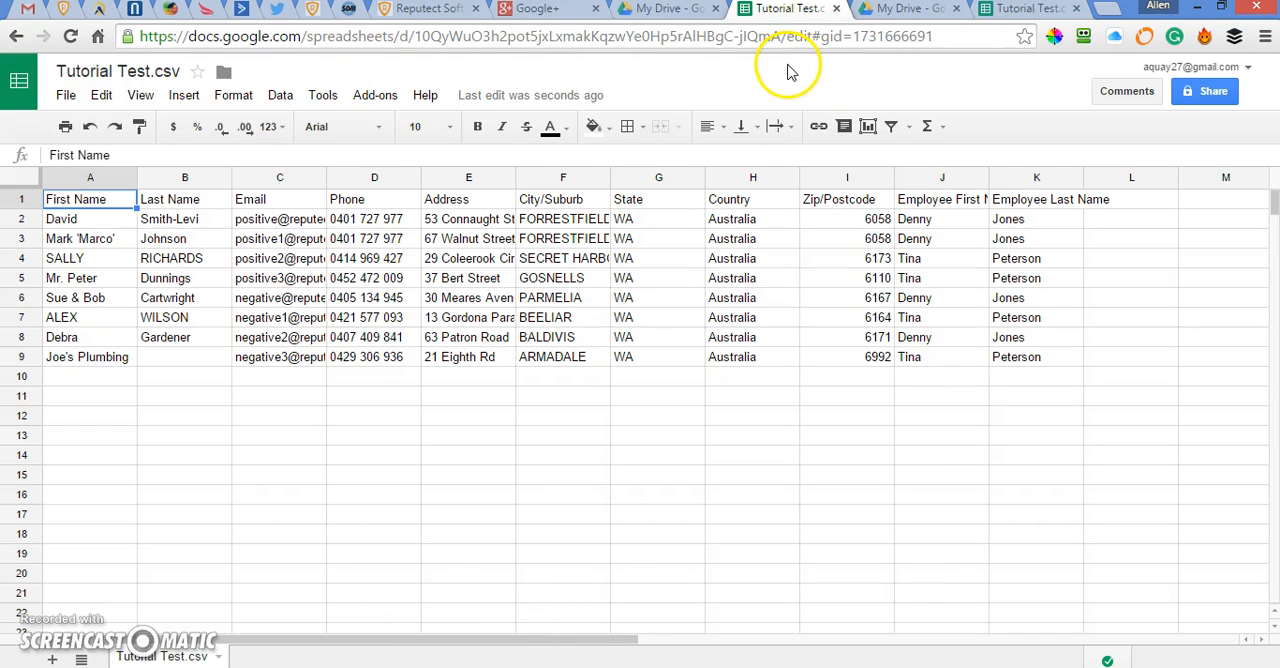
Find the free Power Tools add-on by searching for "power tools", install it and accept its permission request.
left_click(372, 97)
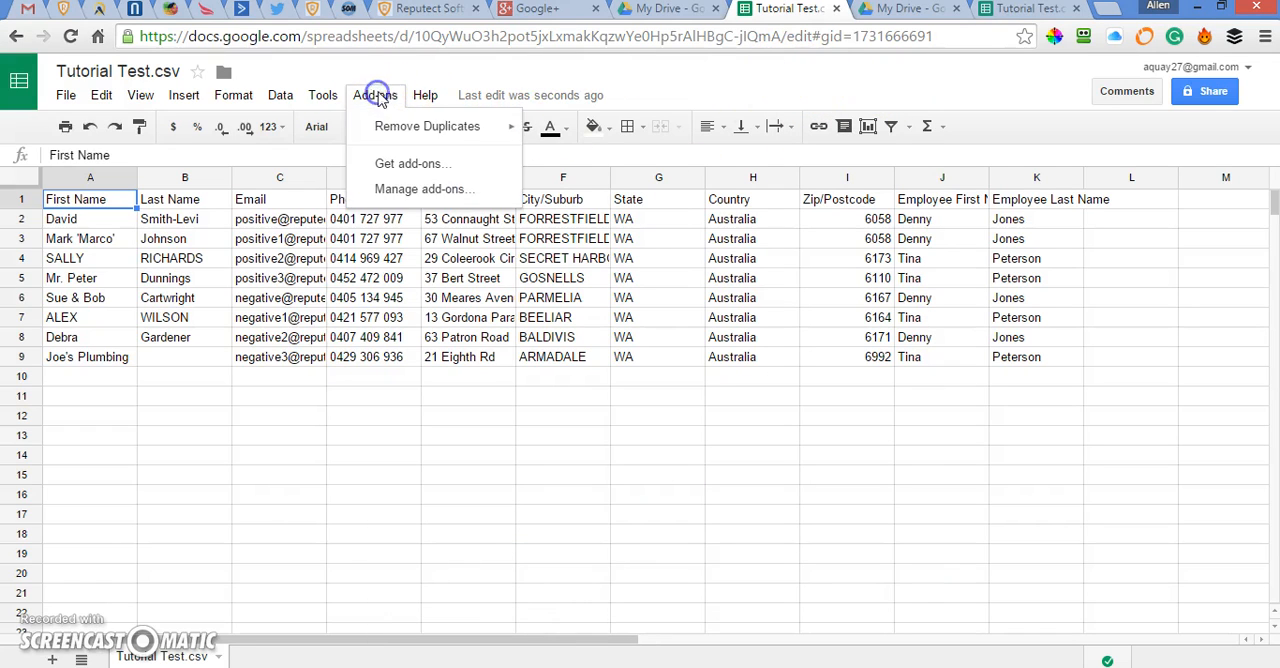
left_click(390, 163)
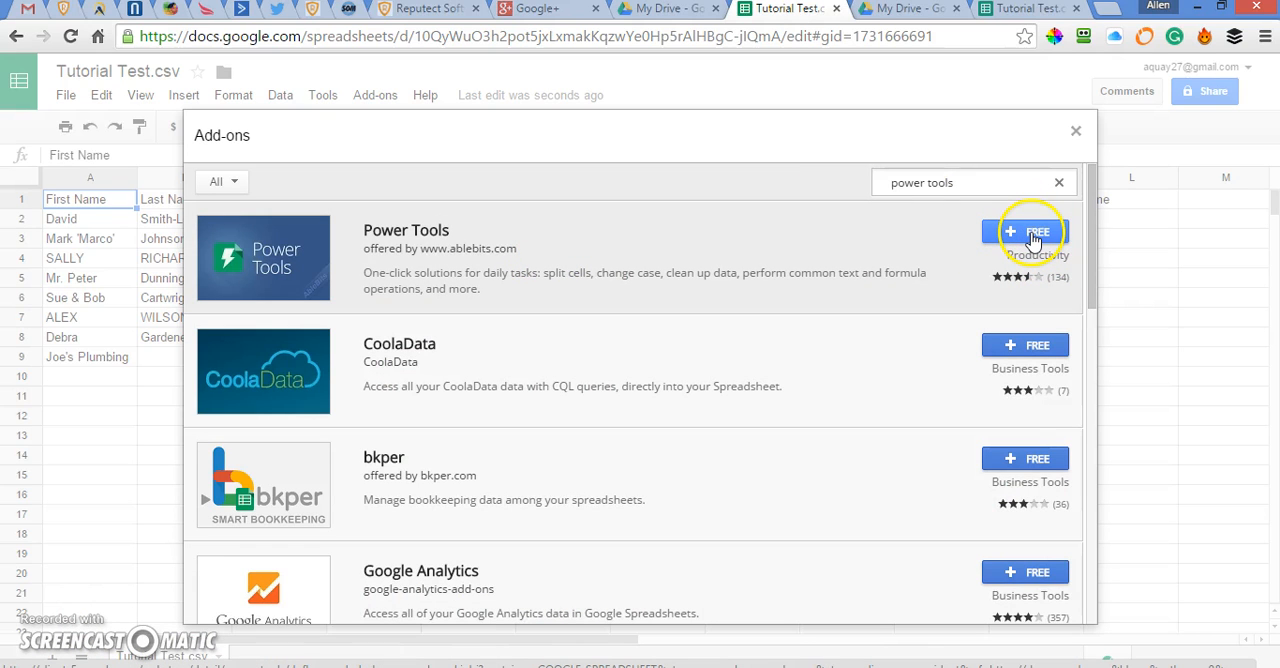
left_click(1032, 236)
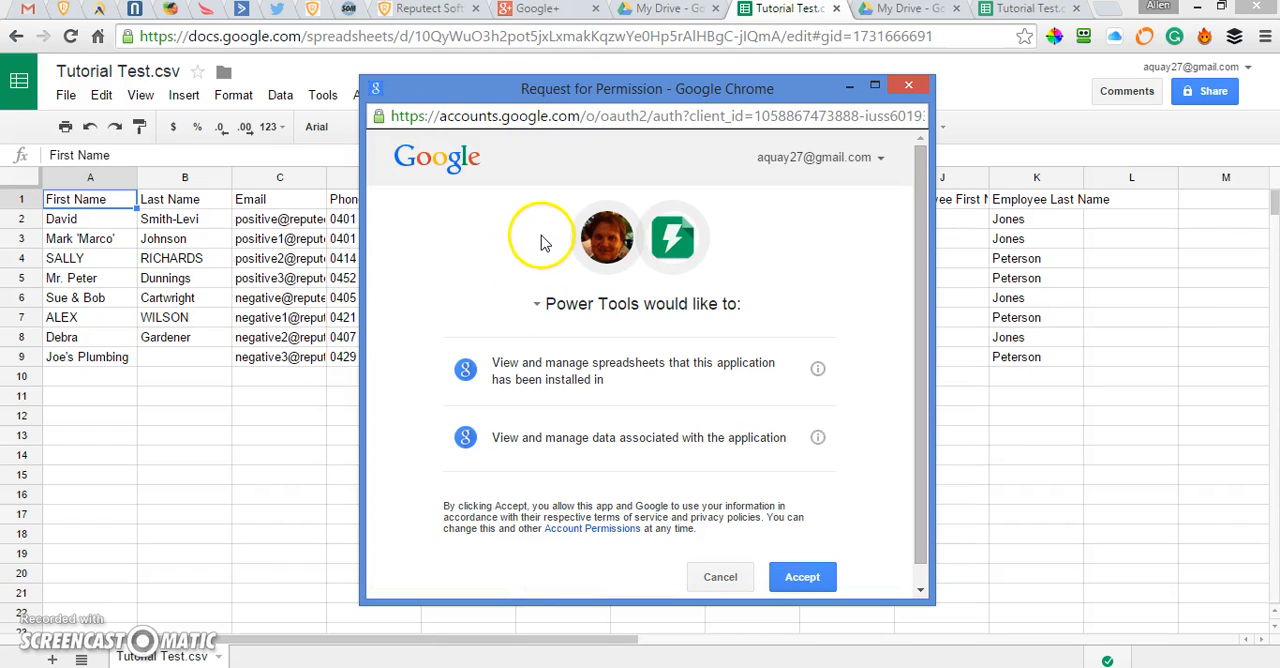
left_click(801, 578)
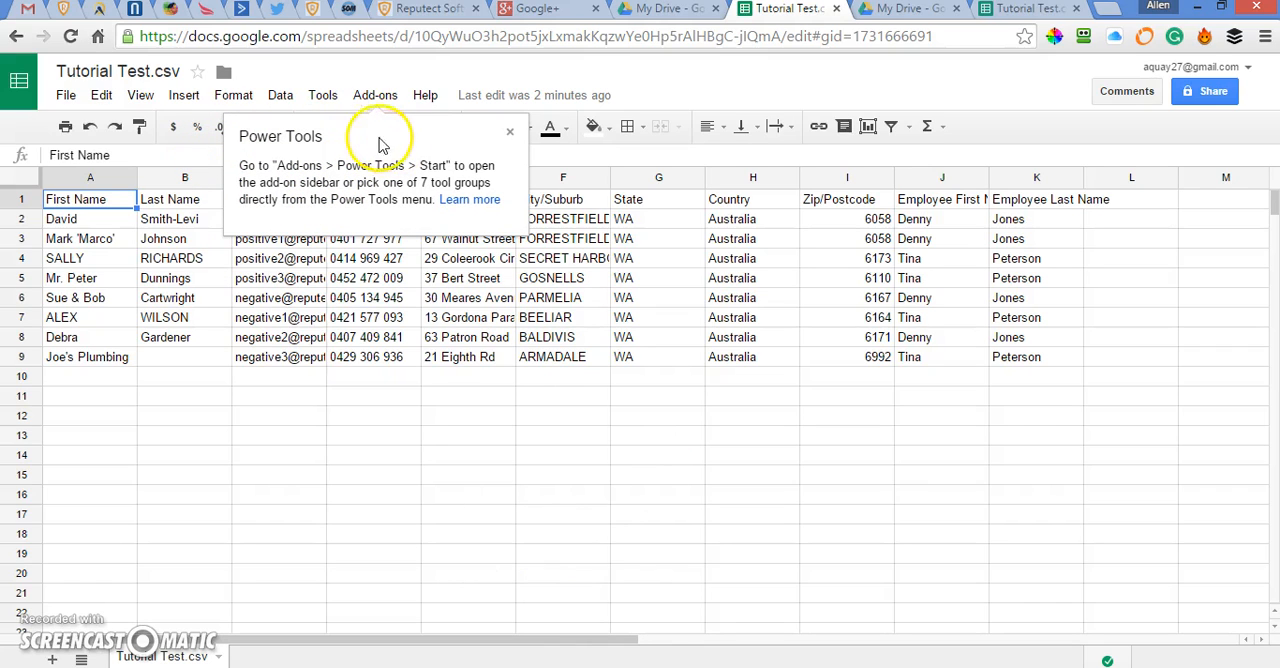
Open the Remove tools of Power Tools and choose to remove entered characters individually.
left_click(371, 97)
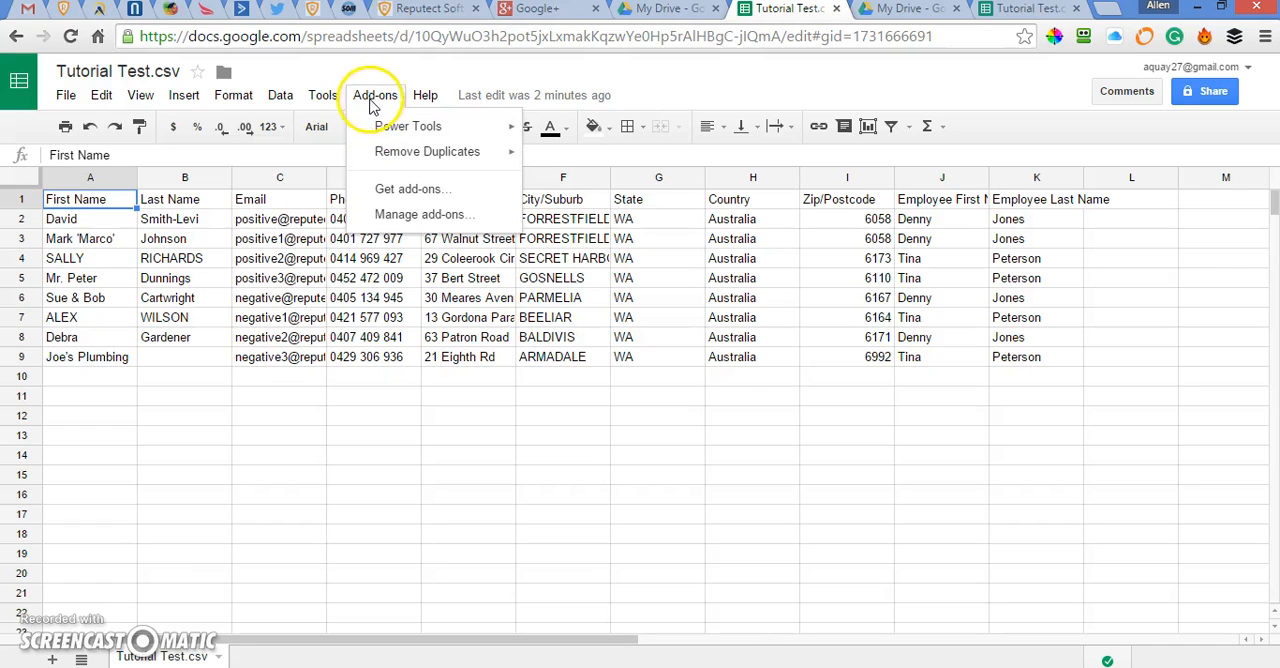
mouse_move(403, 133)
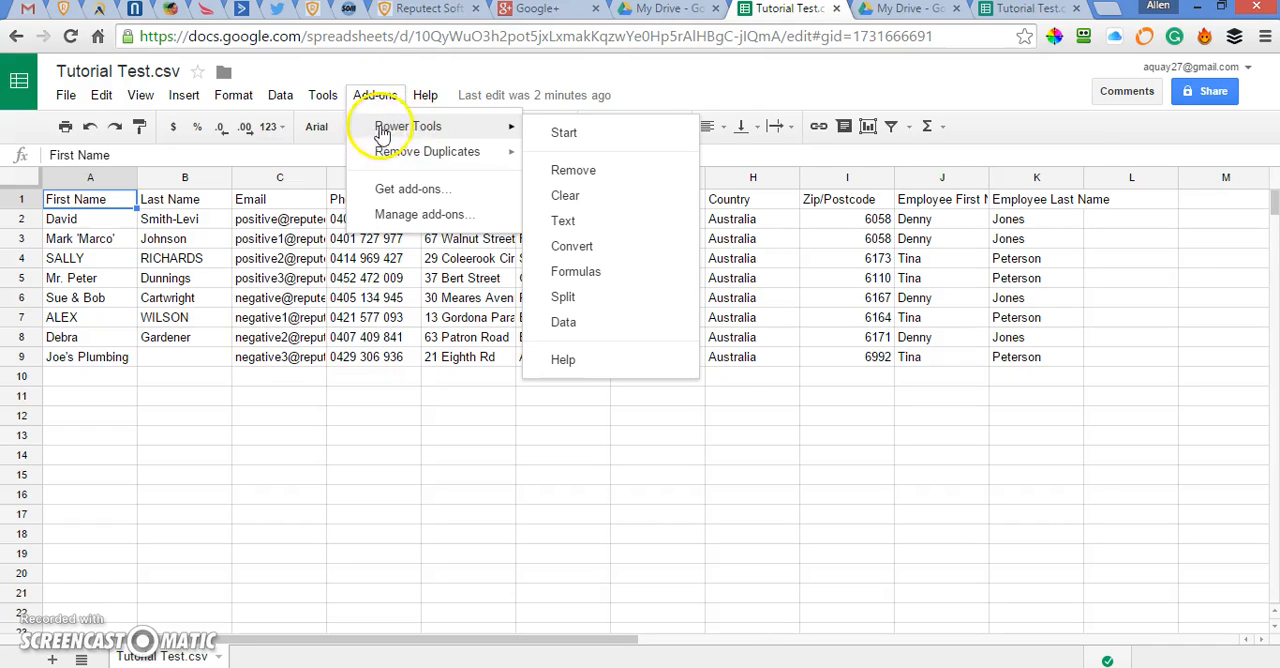
left_click(572, 178)
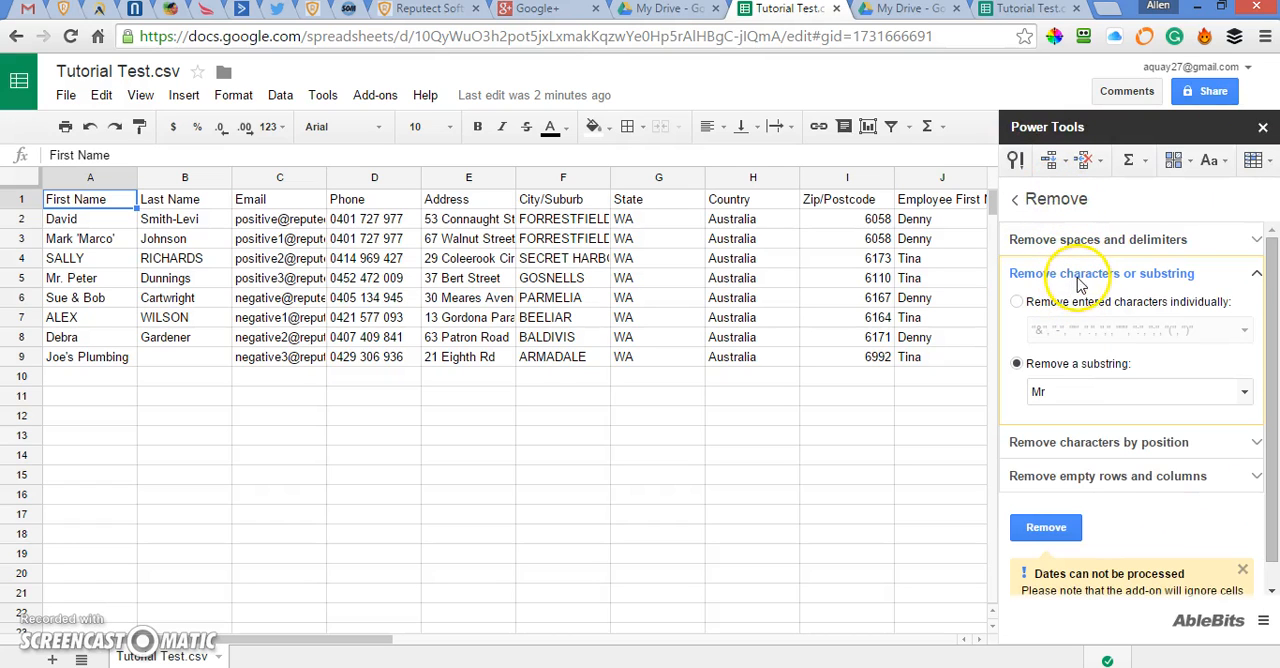
left_click(1016, 301)
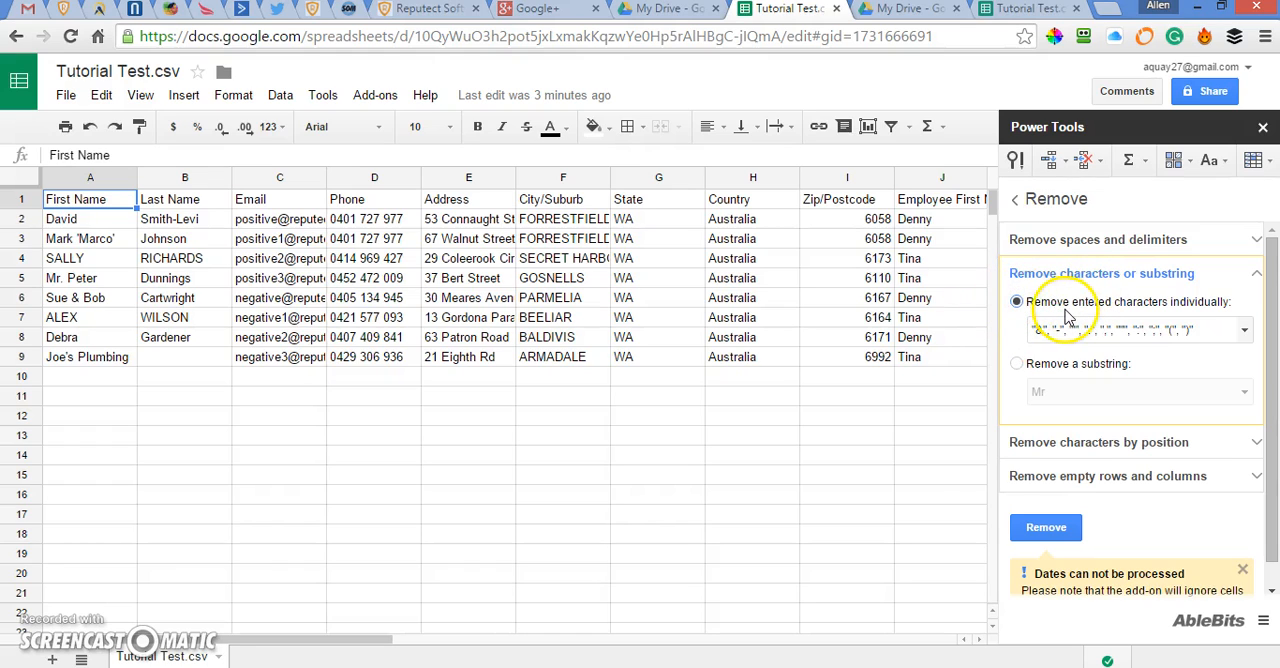
left_click(1253, 275)
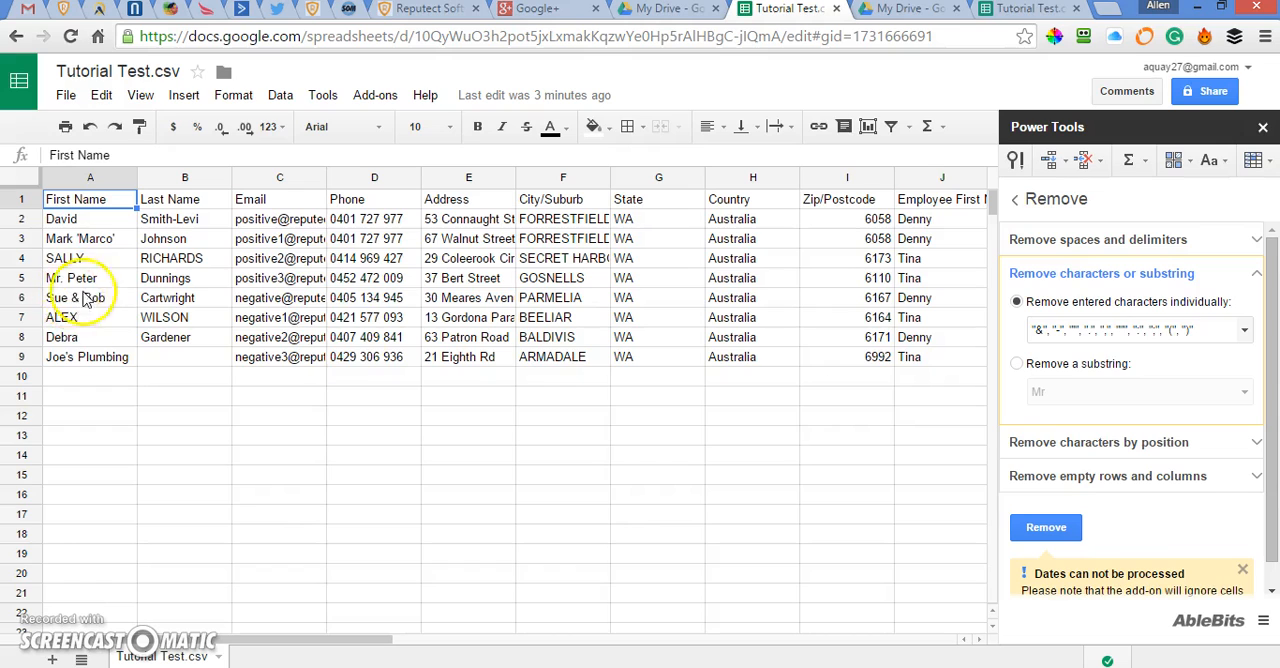
Replace the list of characters to remove with "&", "-", "'", ".", "(", ")".
left_click_drag(1094, 318, 1037, 320)
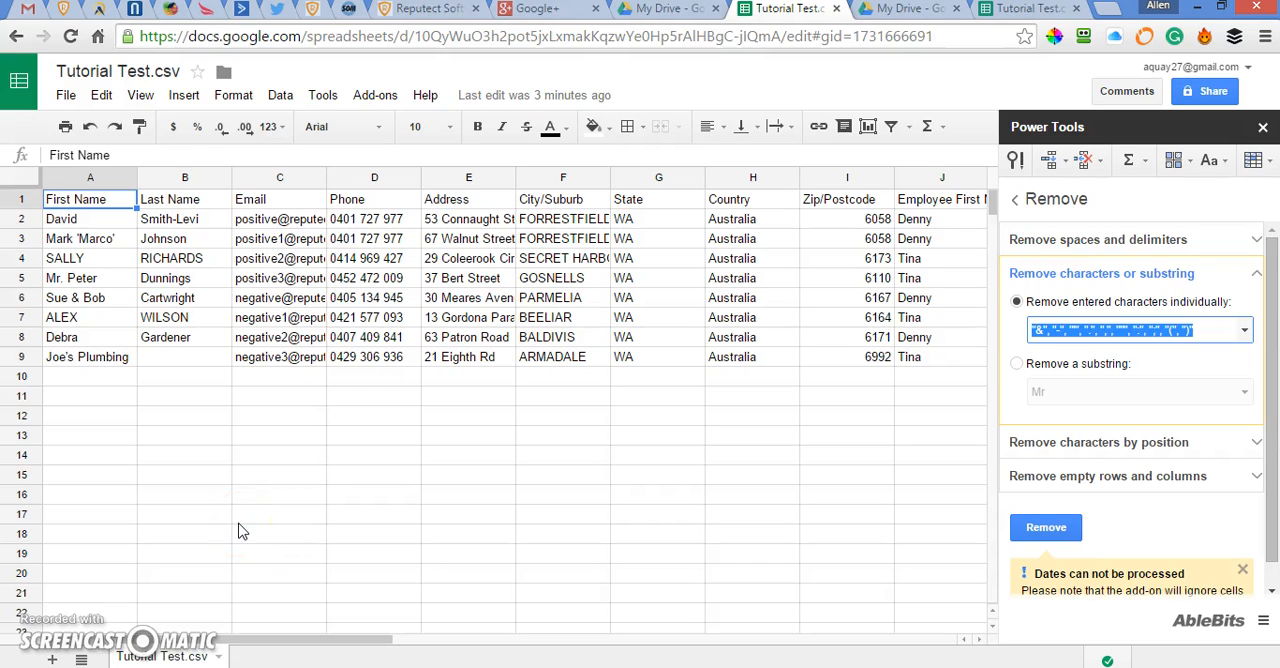
type("\"&\", \"-\", \"'\", \".\", \",\", \"\"\", \":\", \";\", \"(\", \")\", \"&\"")
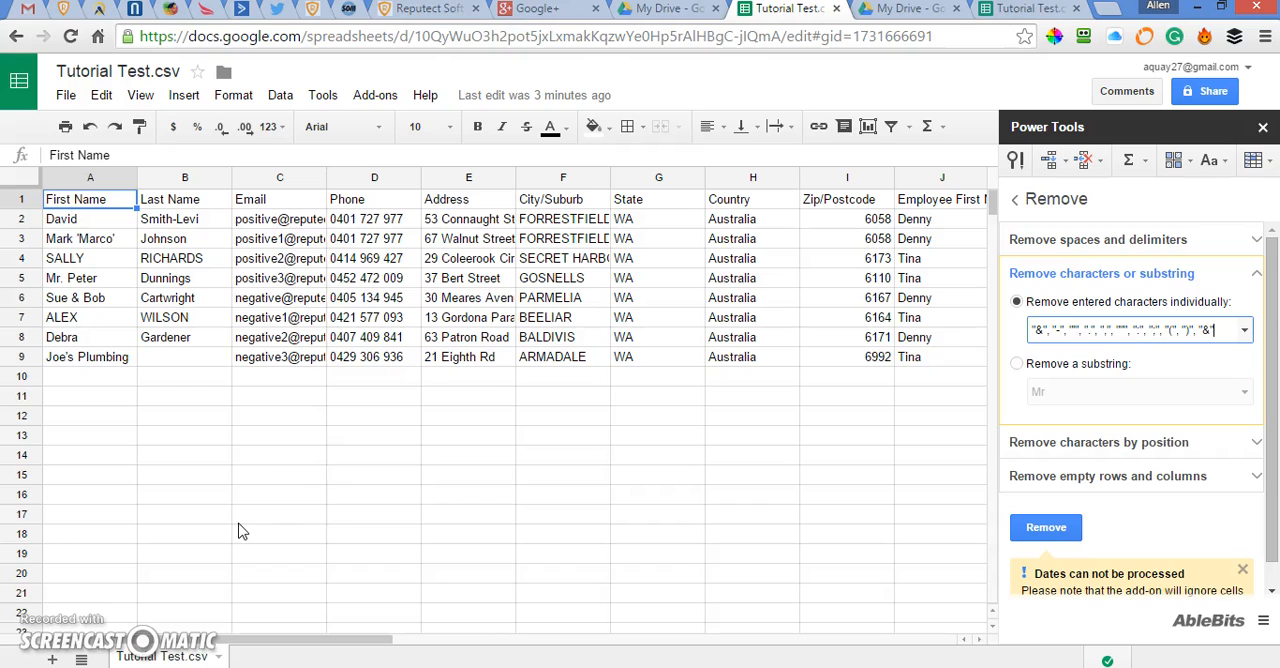
left_click_drag(1240, 331, 1002, 334)
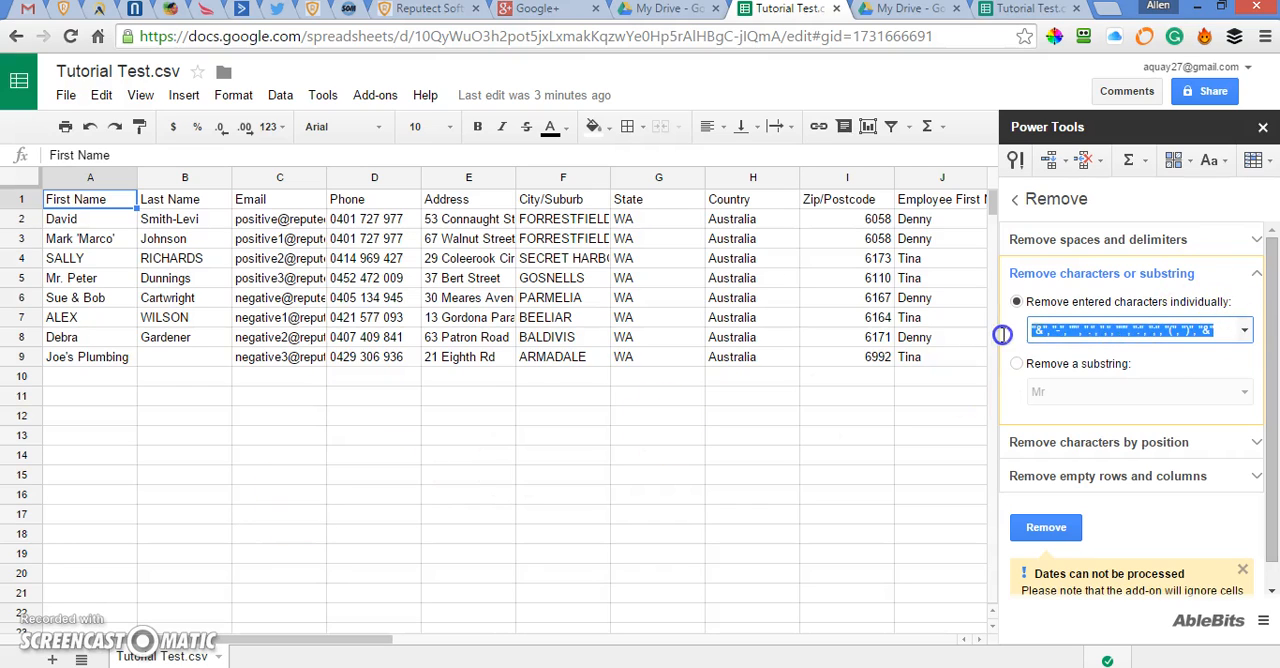
key("BackSpace")
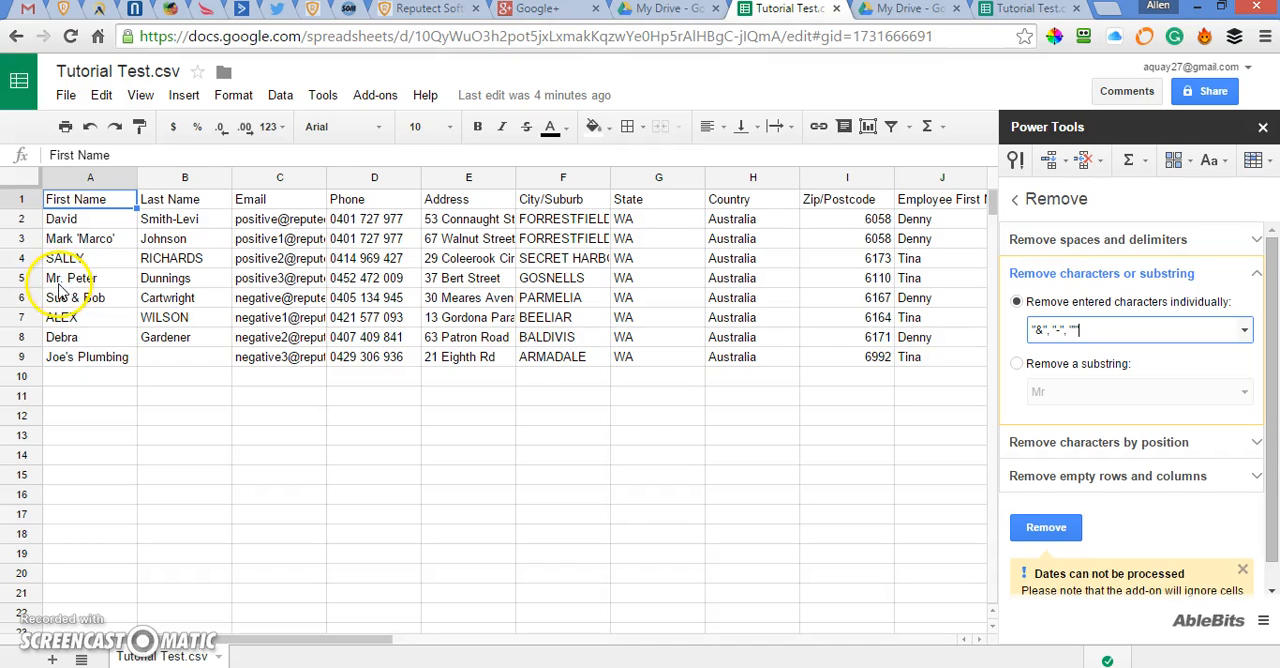
type(", \"'\"")
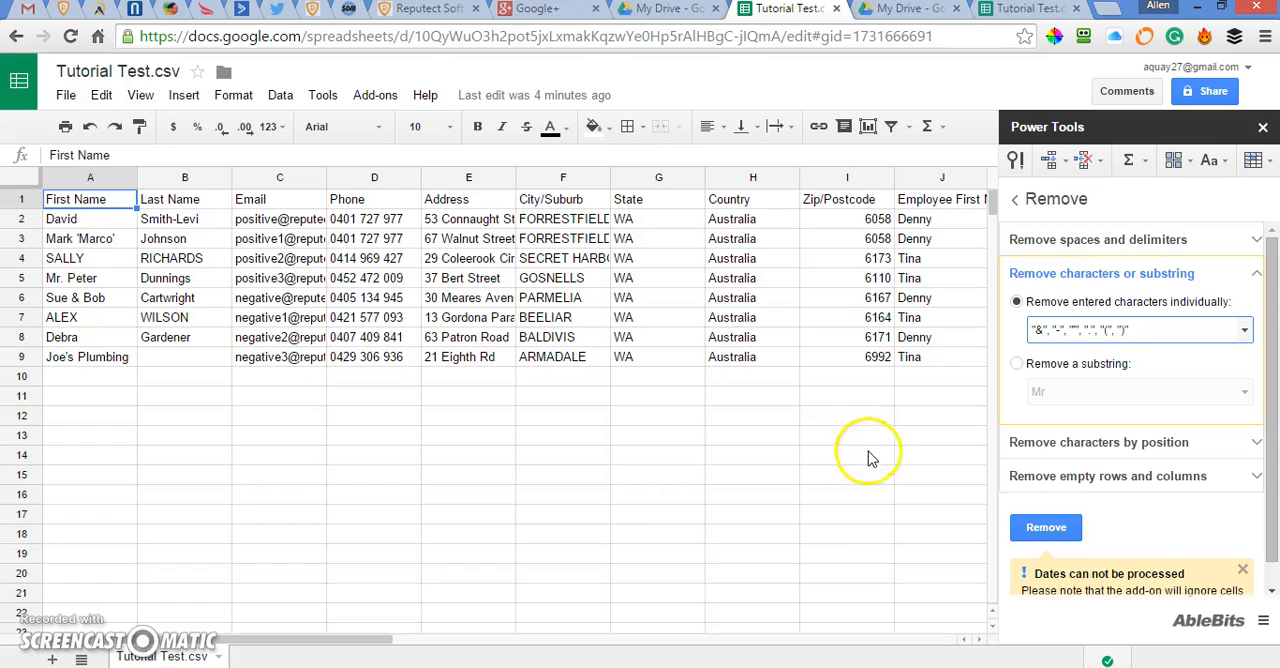
Remove the entered characters individually from the First Name and Last Name columns.
left_click(1036, 530)
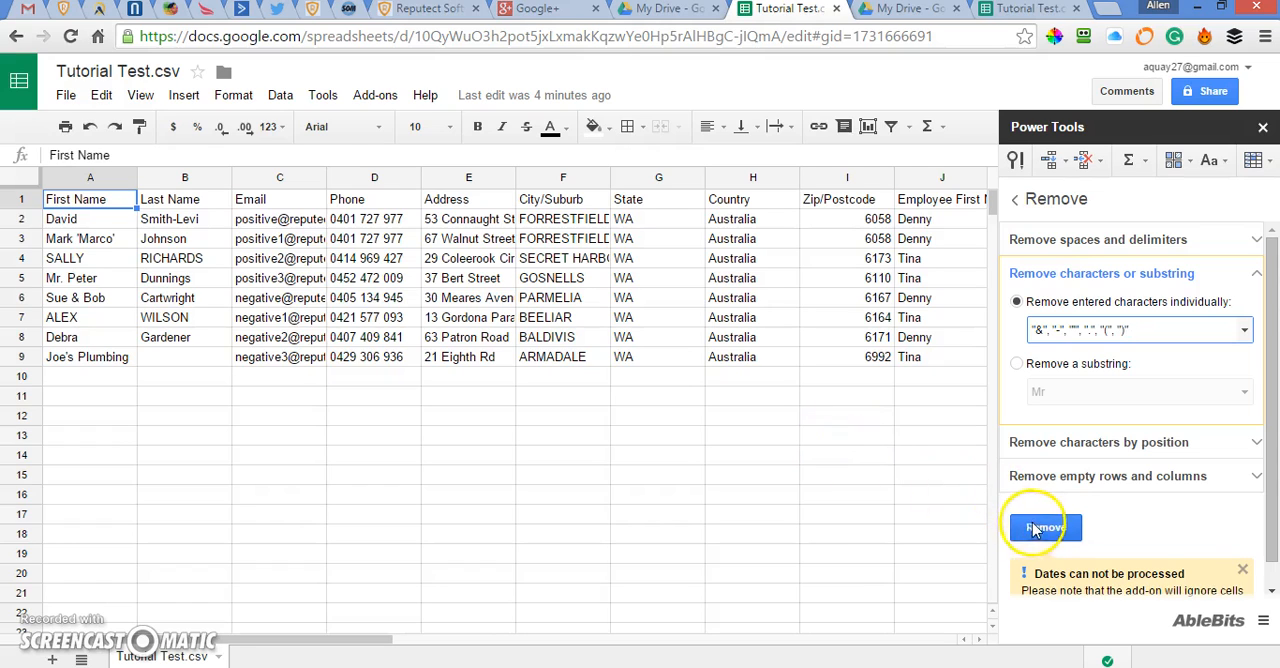
left_click(60, 178)
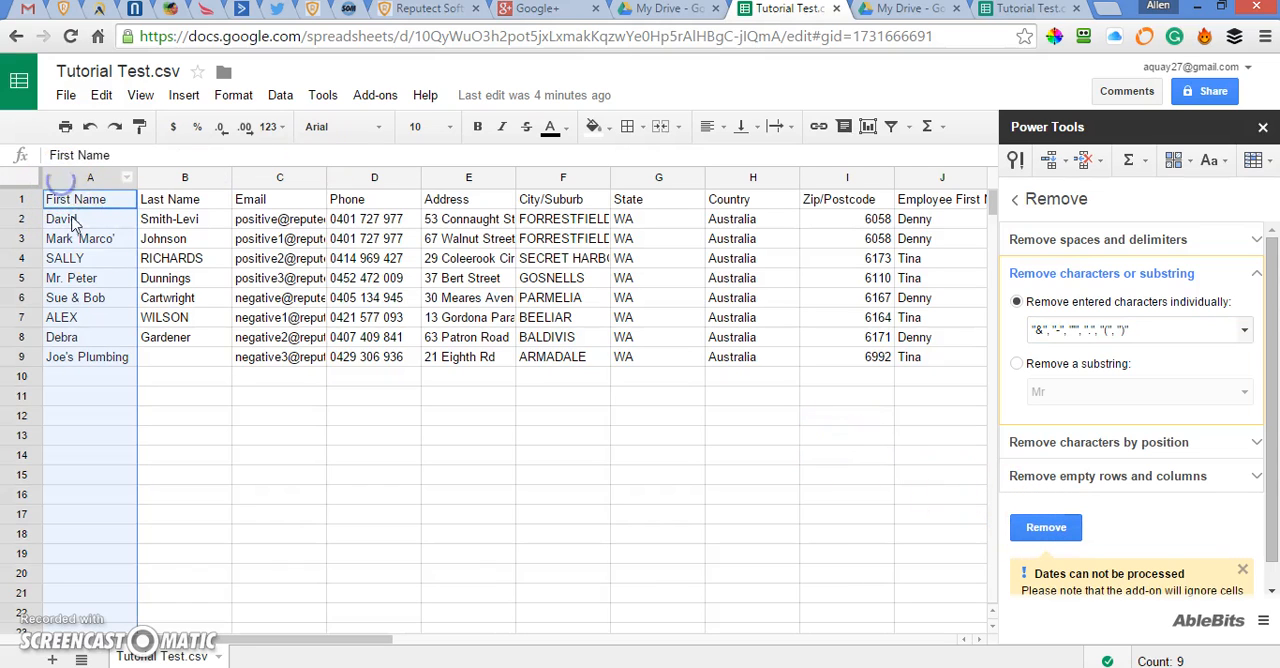
left_click(156, 180, "shift")
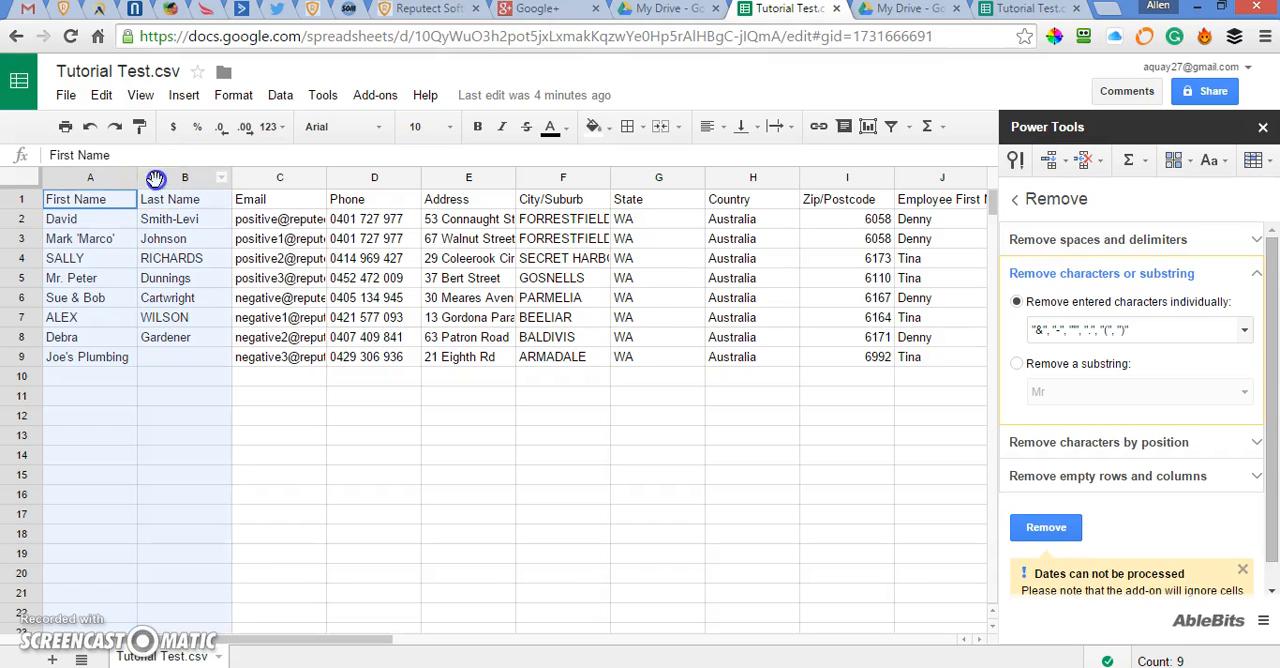
left_click(1030, 528)
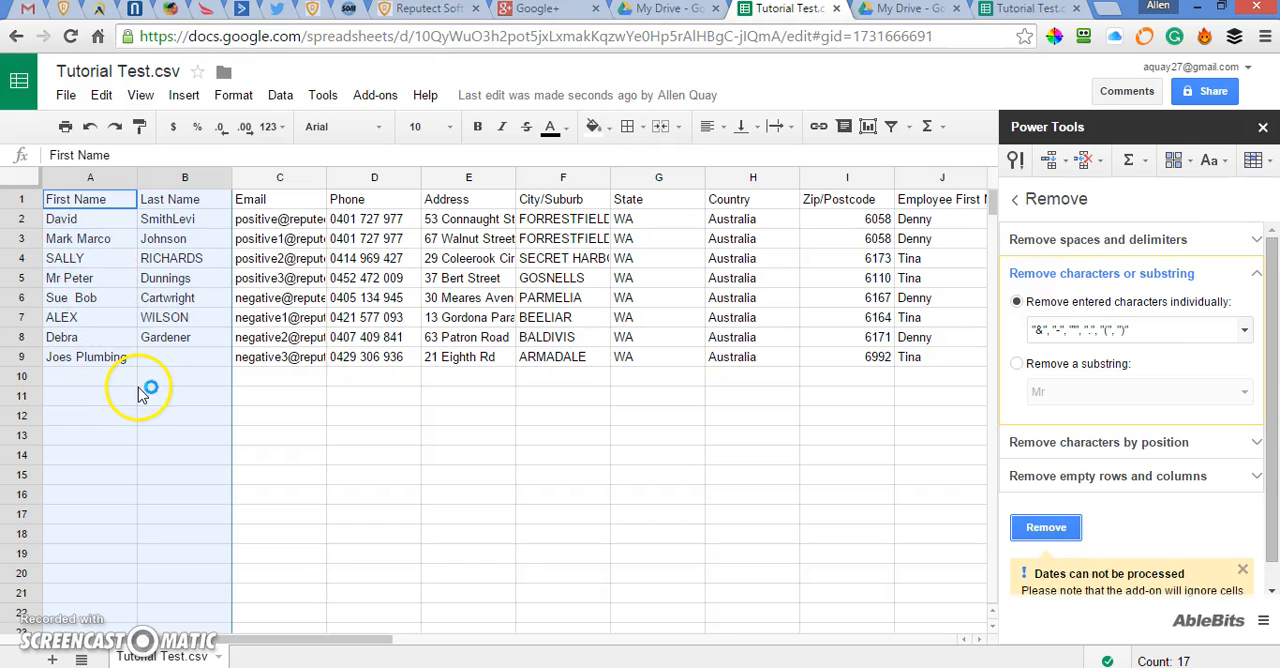
left_click(268, 400)
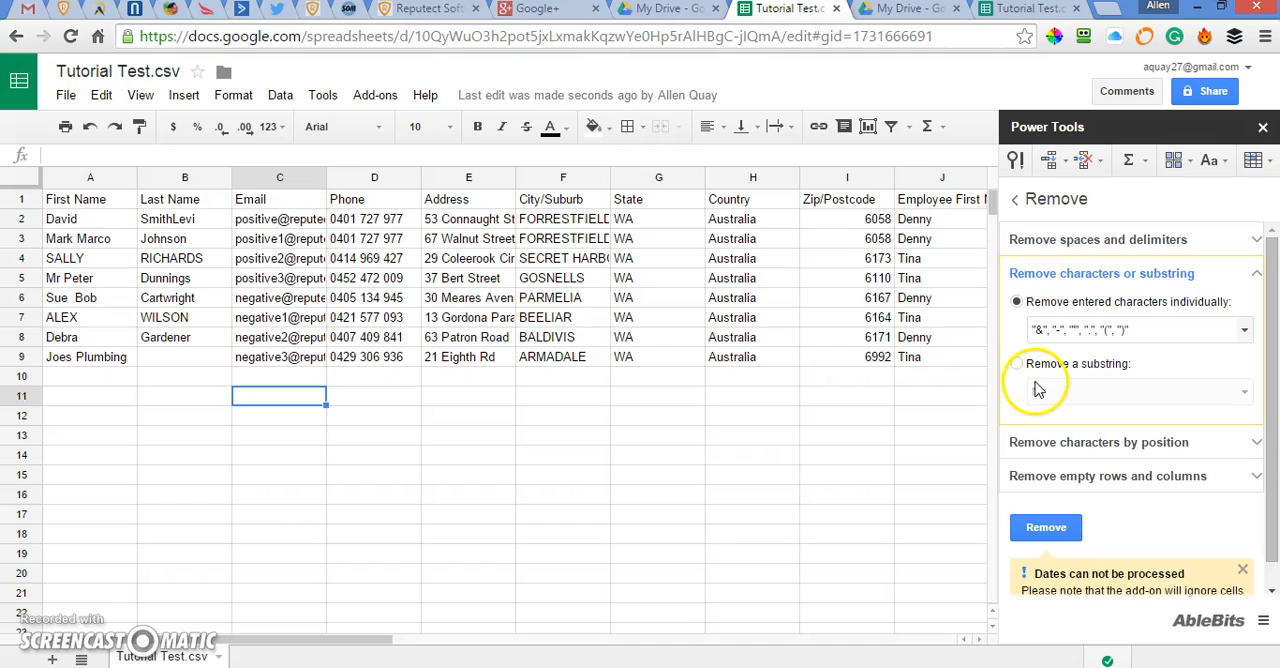
Enter "PTY LTD" in the empty Last Name cell of row 9.
left_click(152, 362)
double_click(150, 358)
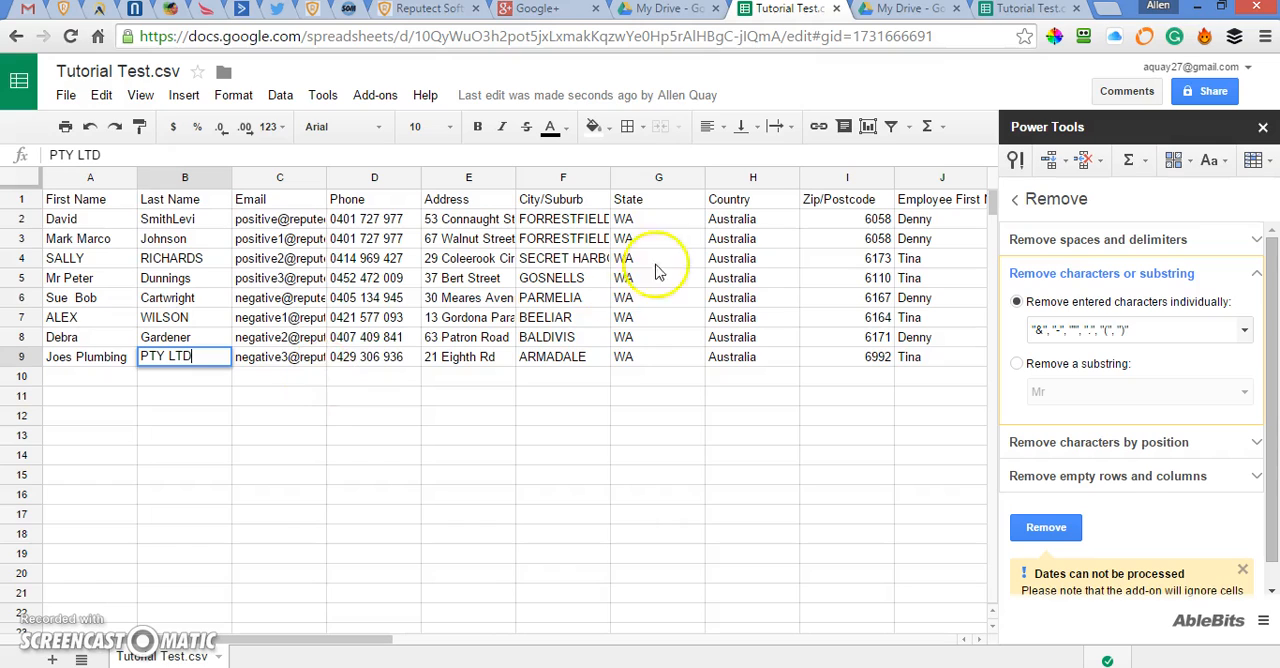
left_click(254, 416)
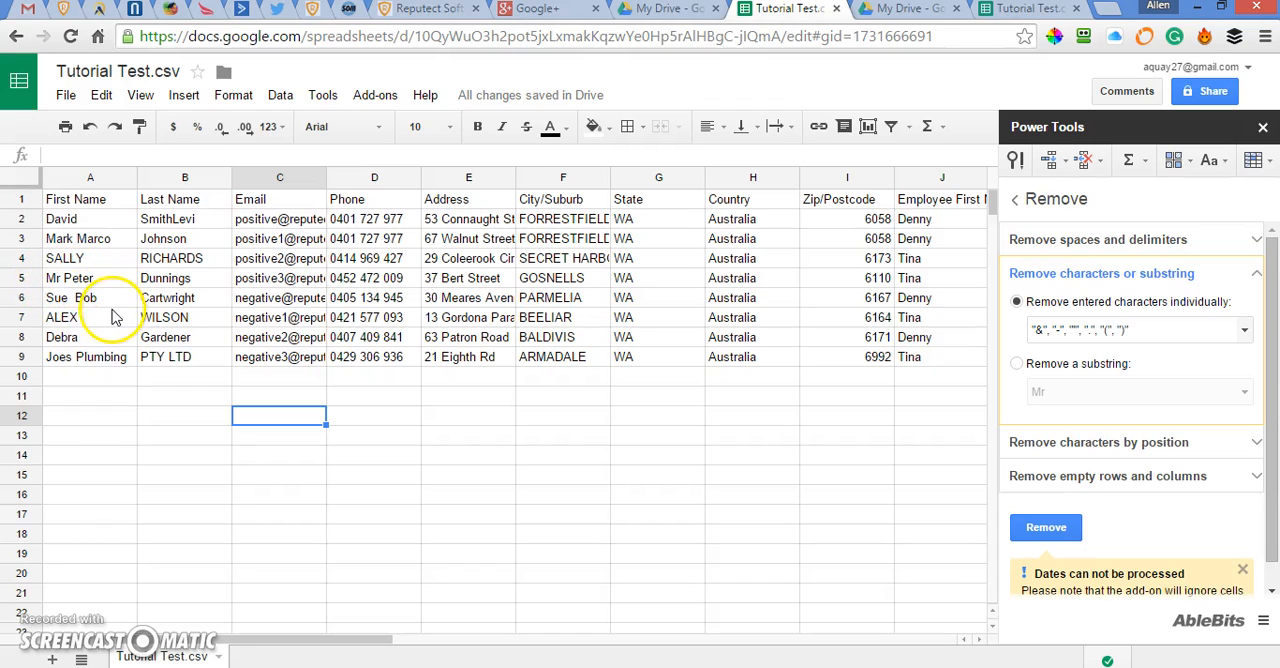
Remove the substring "Mr ", including its trailing space, from the First Name column.
left_click(1016, 364)
left_click(1043, 392)
left_click(1040, 398)
type(".")
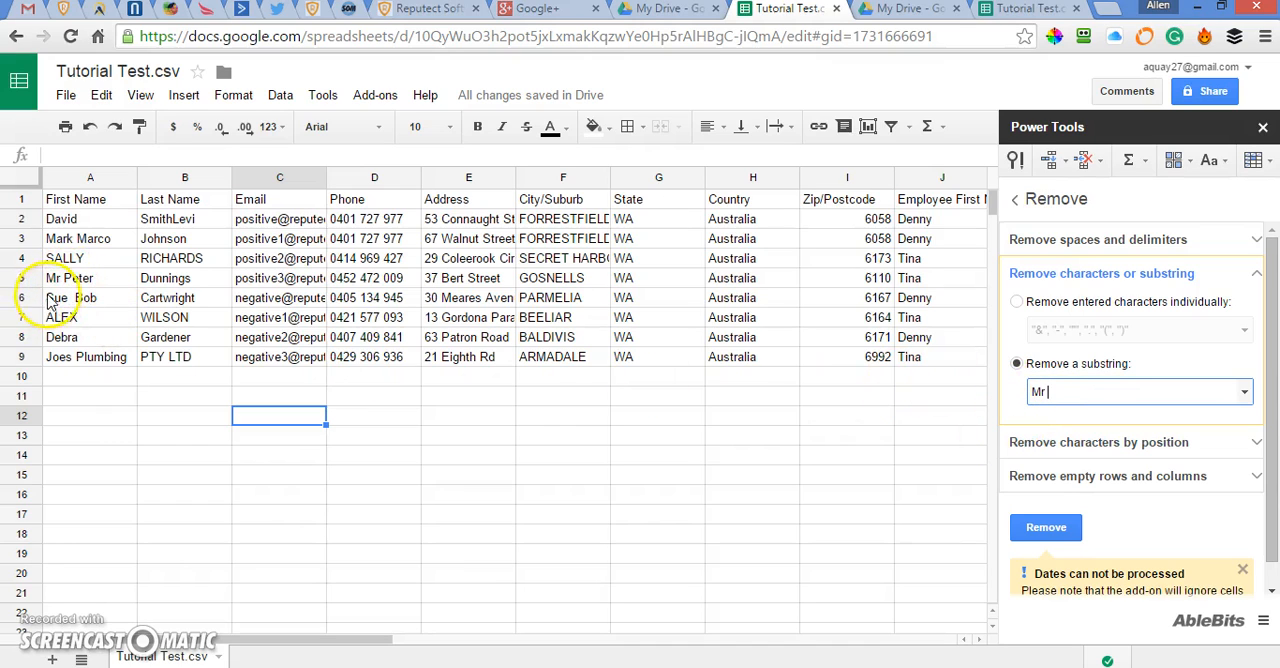
left_click(1035, 529)
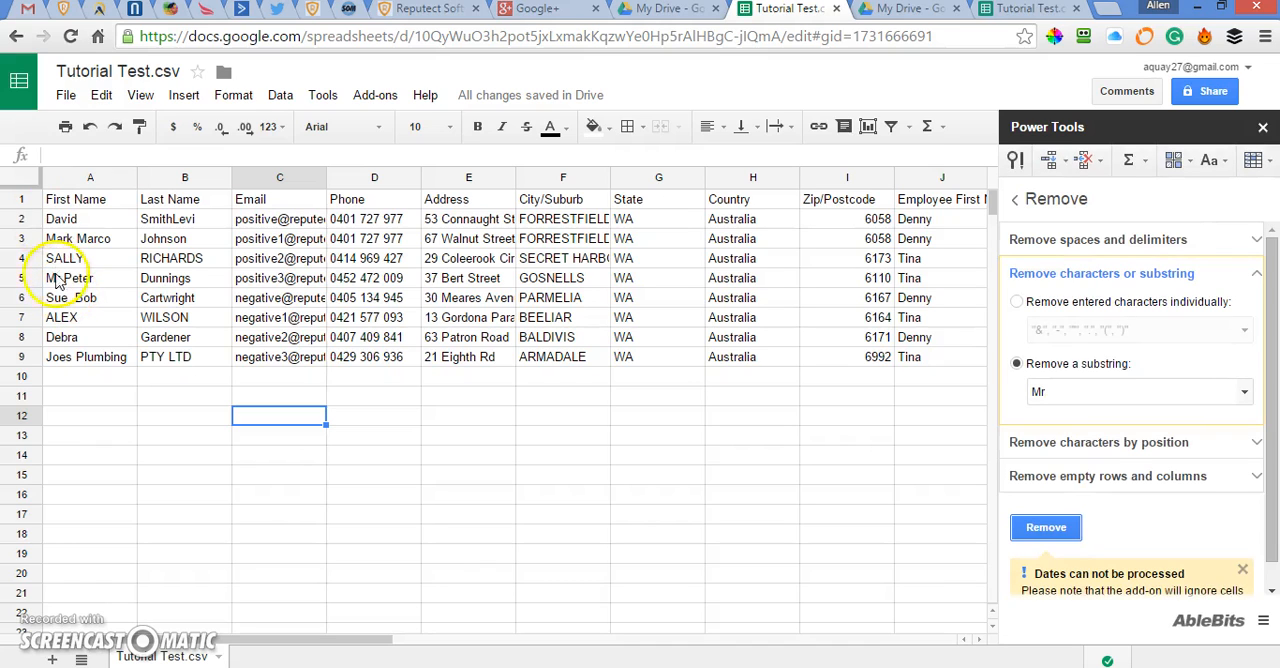
left_click(62, 183)
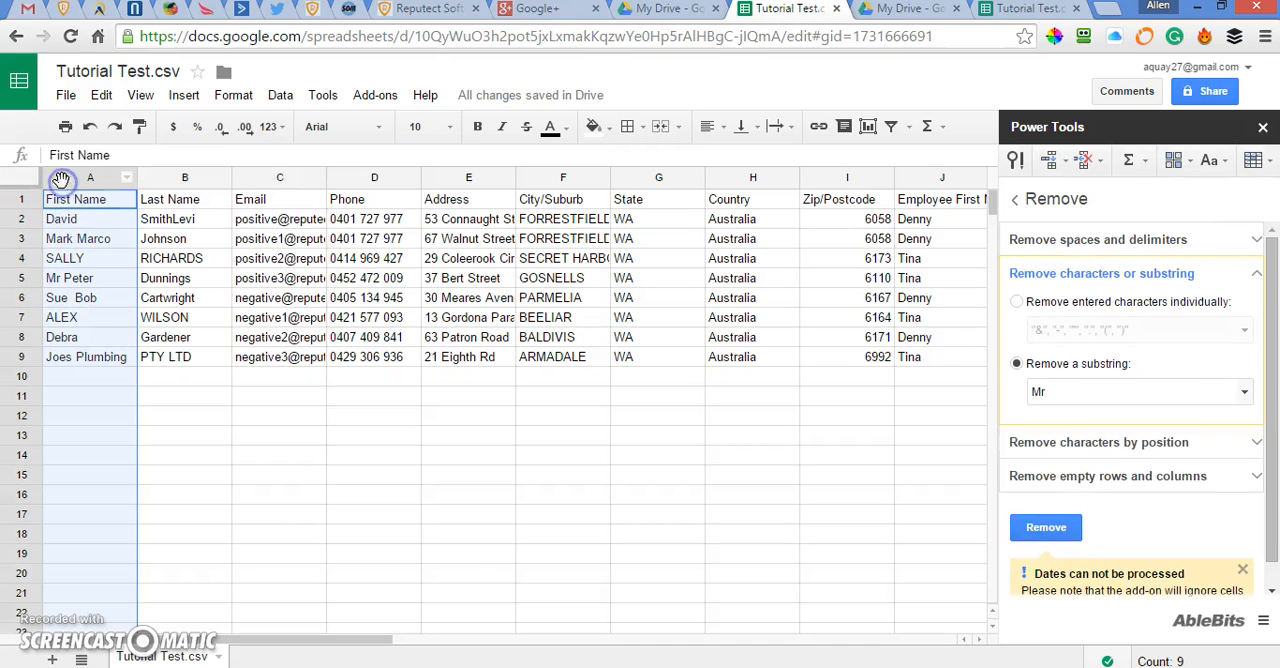
left_click(1040, 528)
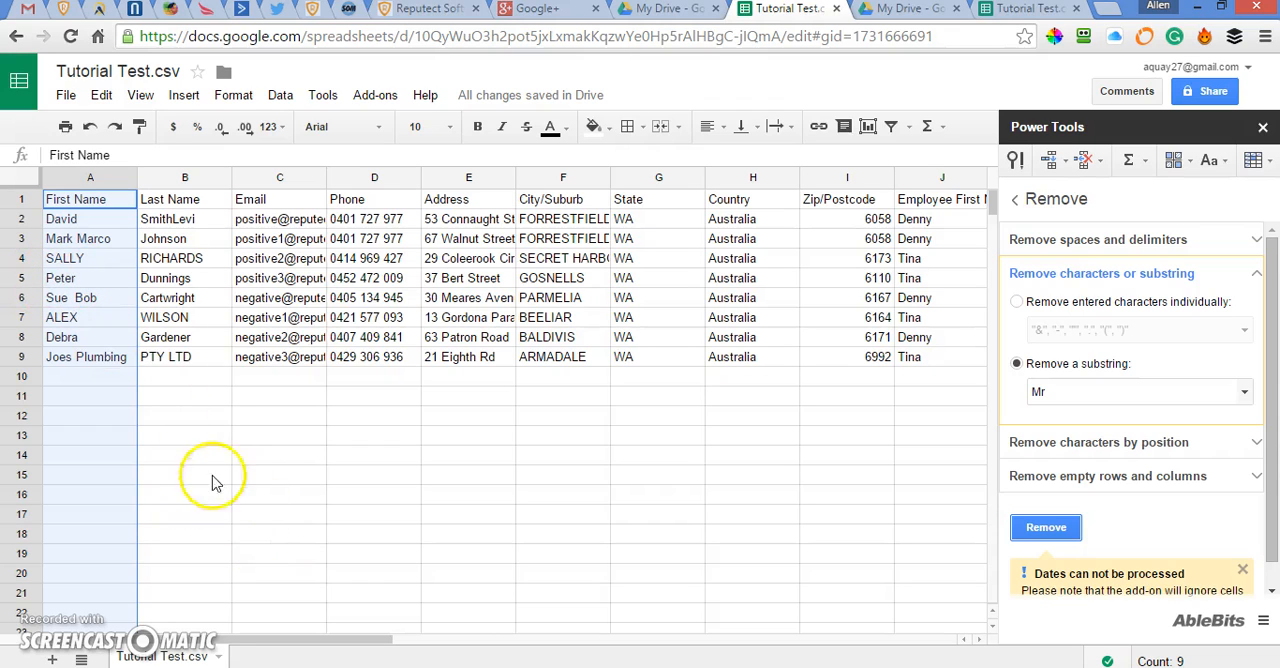
Remove the substring "PTY" and the substring "LTD" from the Last Name column.
left_click(160, 180)
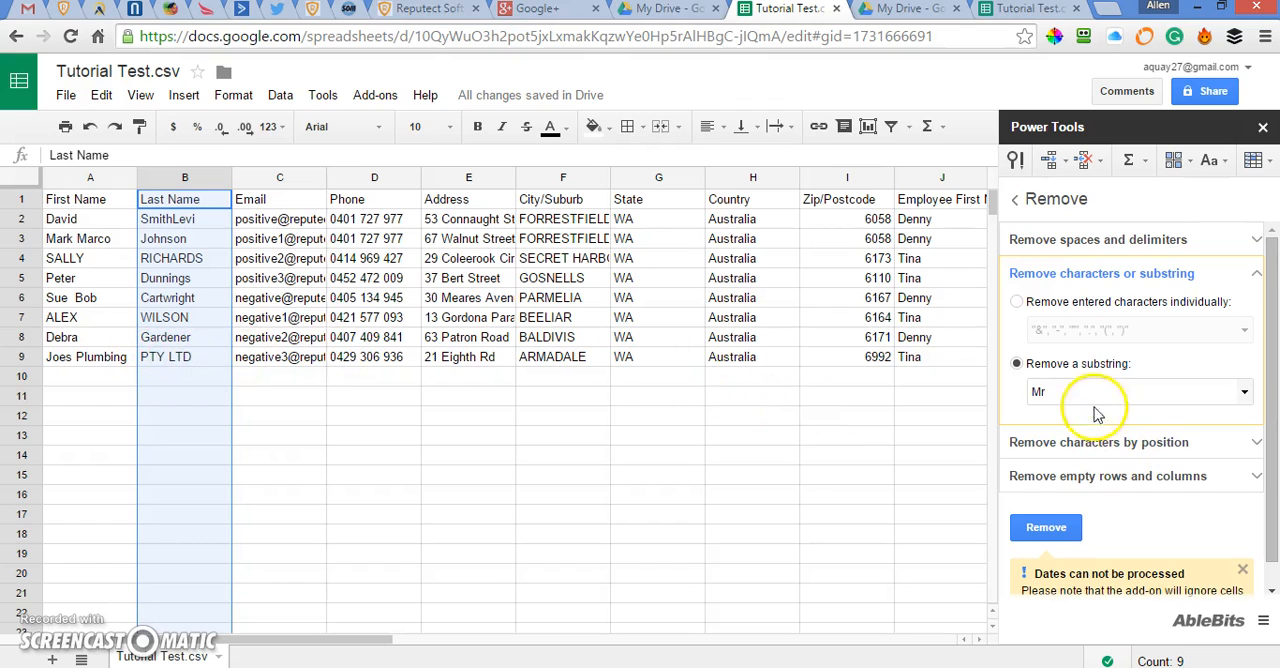
left_click(1065, 395)
double_click(1037, 392)
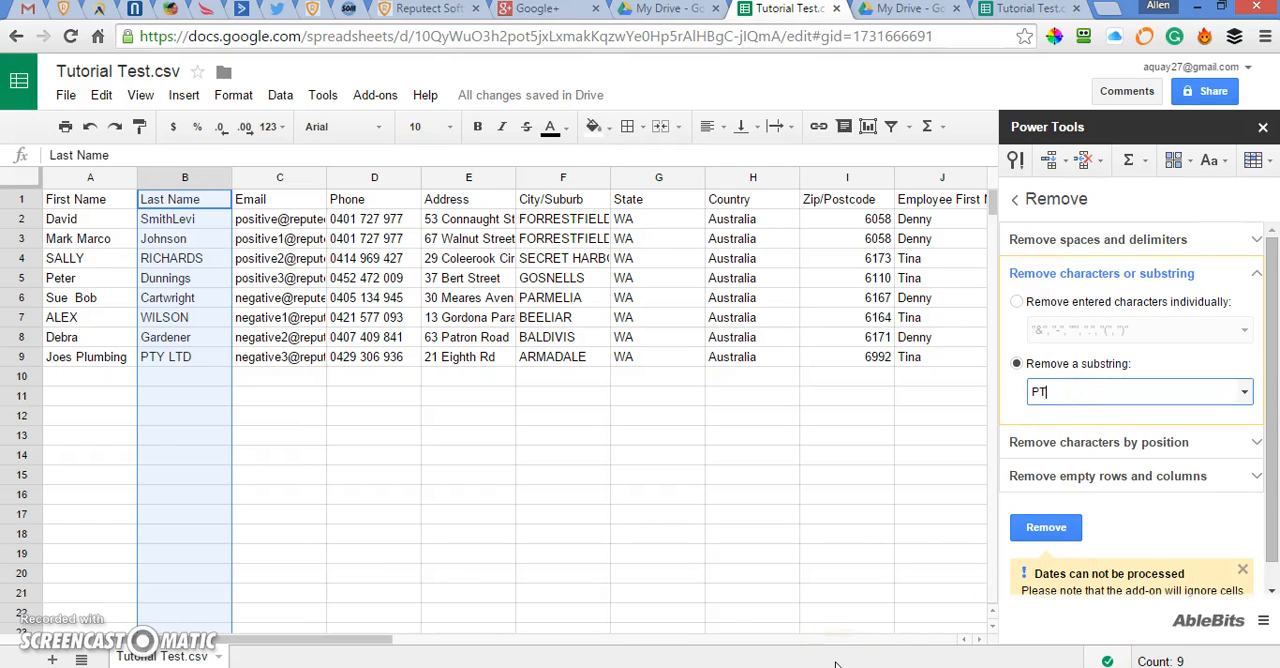
left_click(1050, 529)
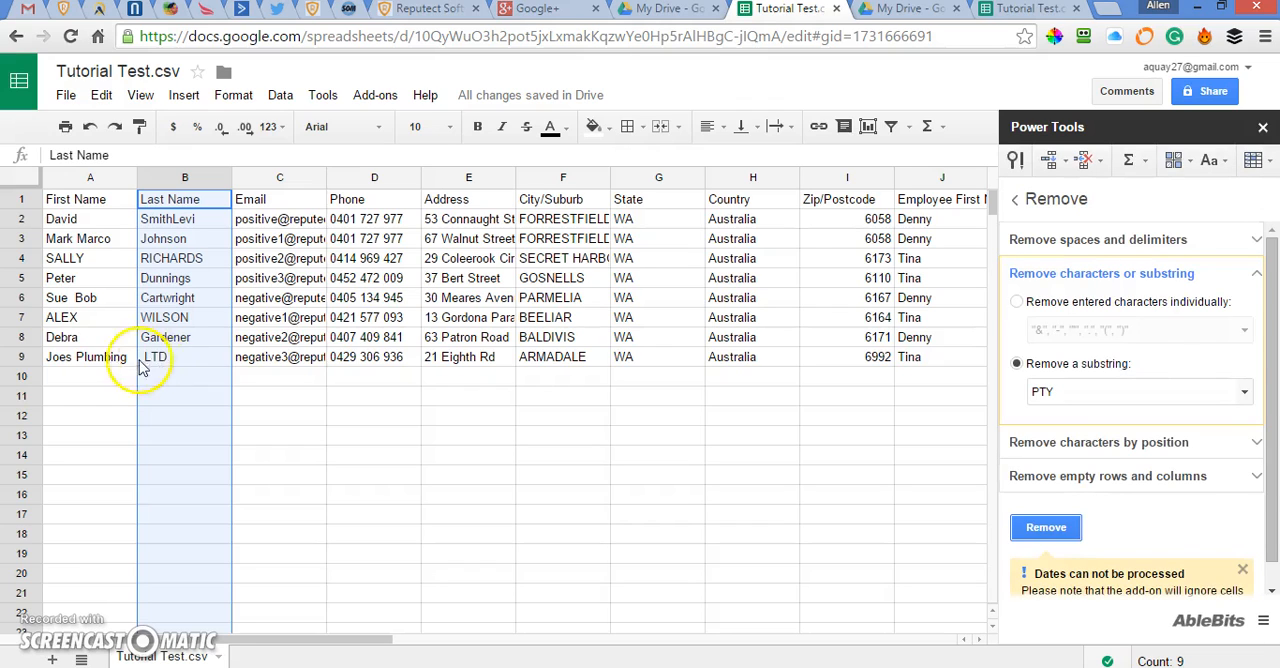
double_click(1035, 391)
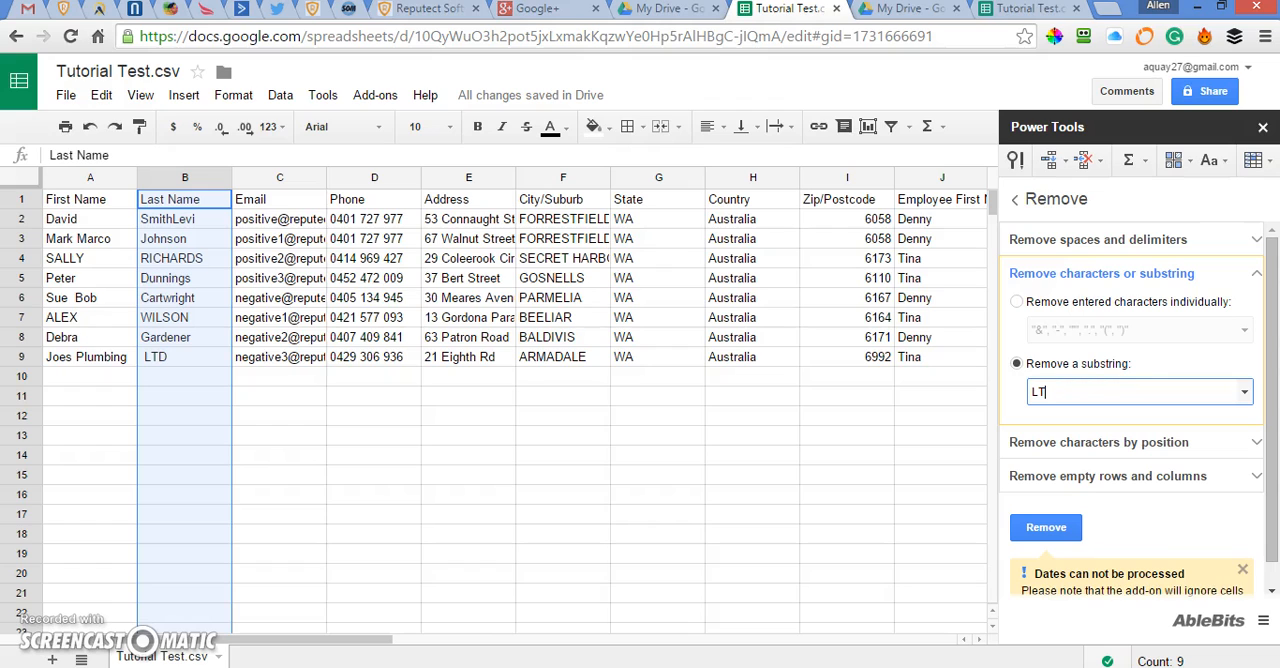
left_click(1040, 535)
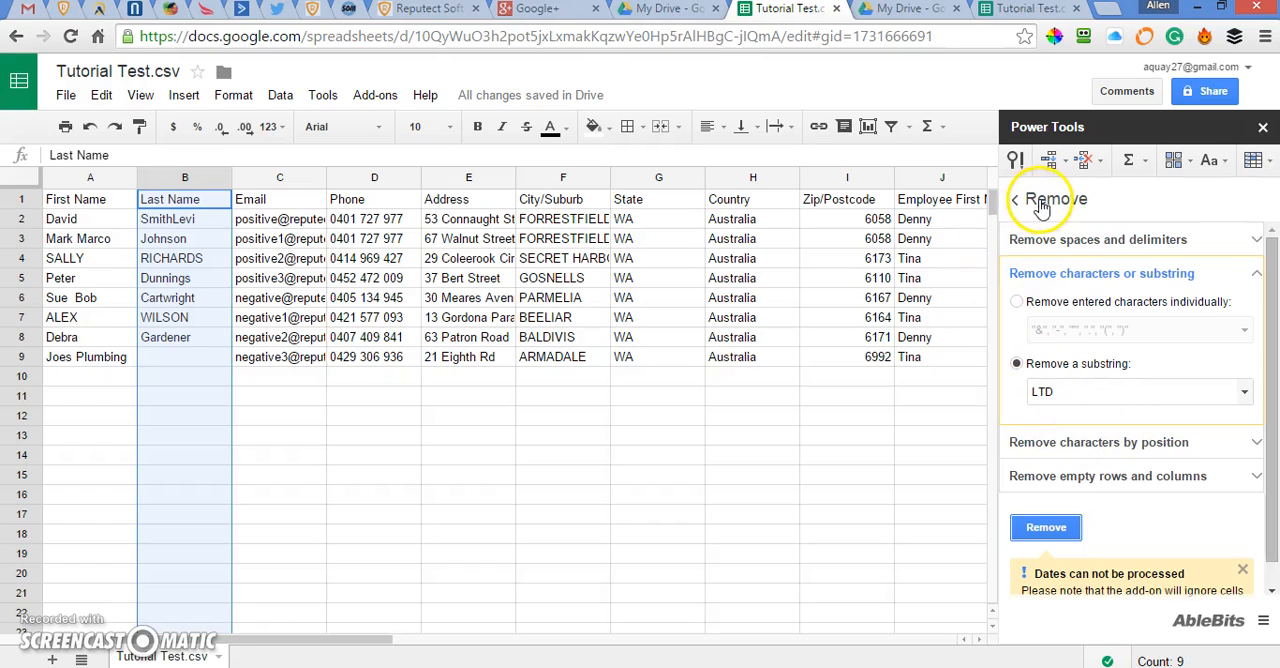
Convert the First Name and Last Name columns to lower case and apply Capitalize Each Word with the Power Tools text tools.
left_click(1015, 199)
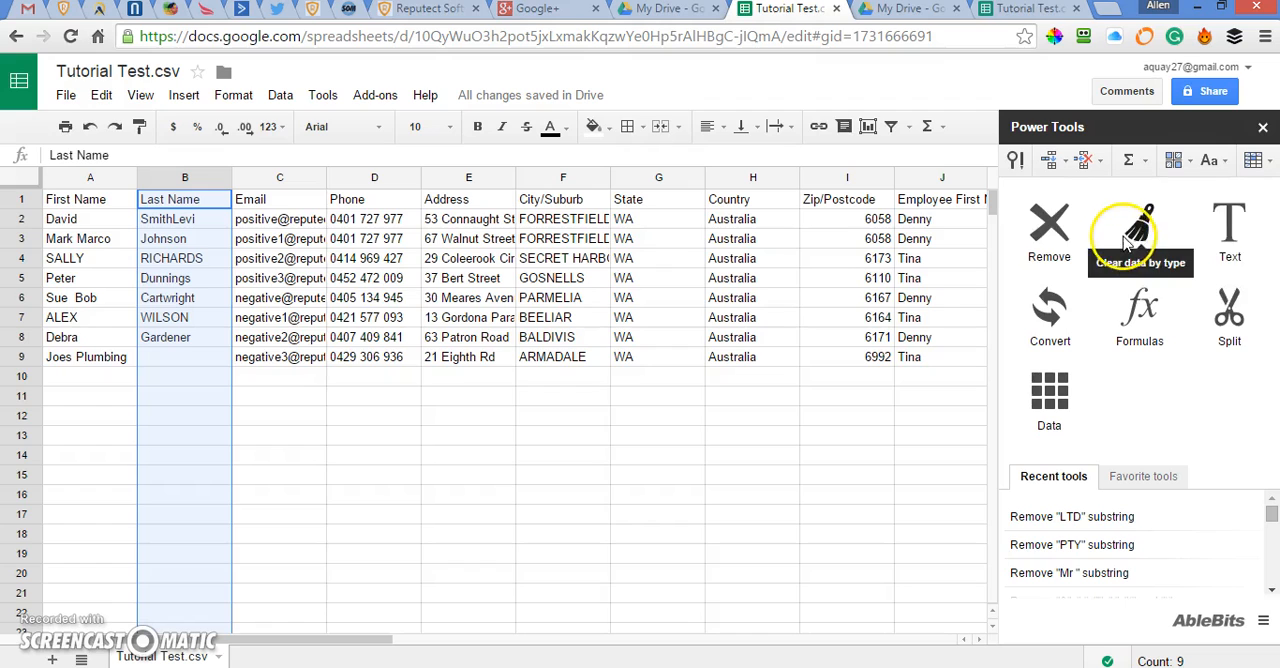
left_click(1236, 222)
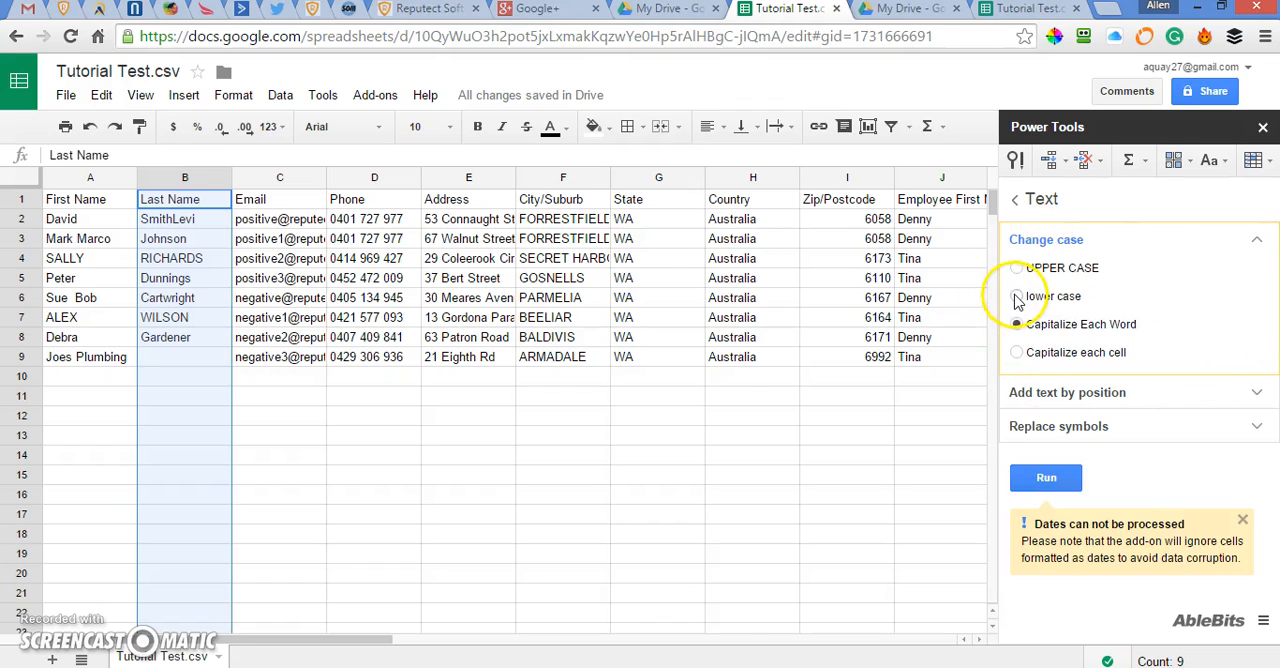
left_click(68, 178)
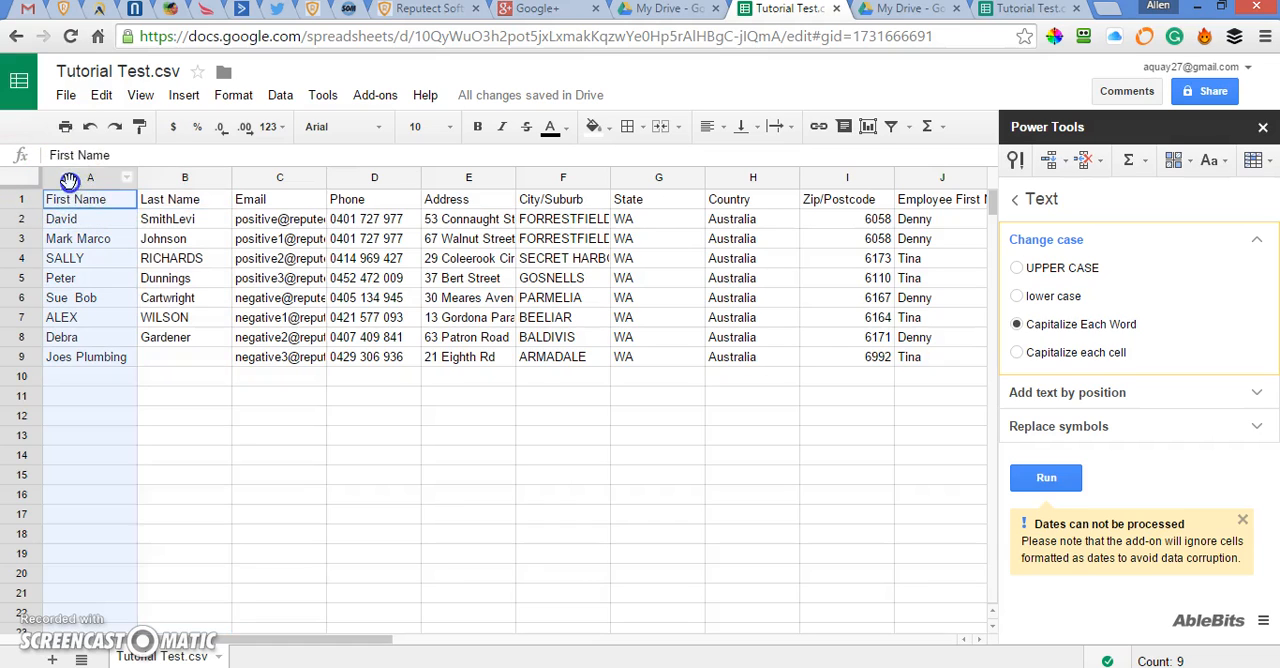
left_click(154, 180, "shift")
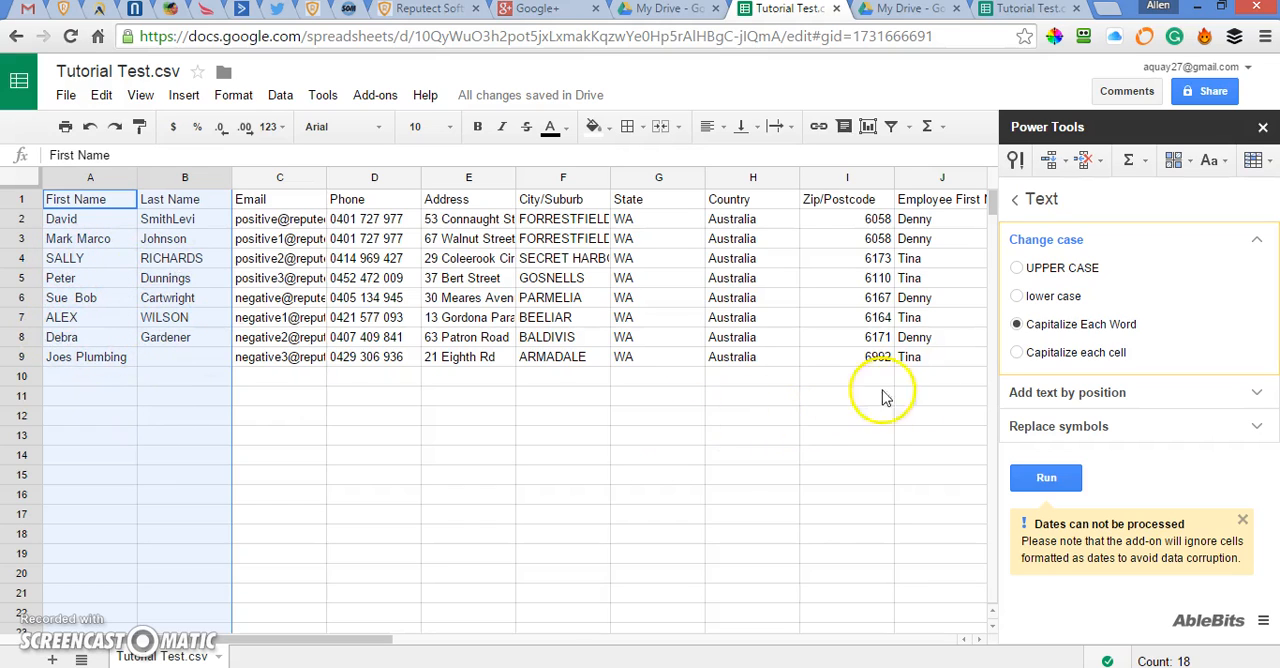
left_click(1017, 325)
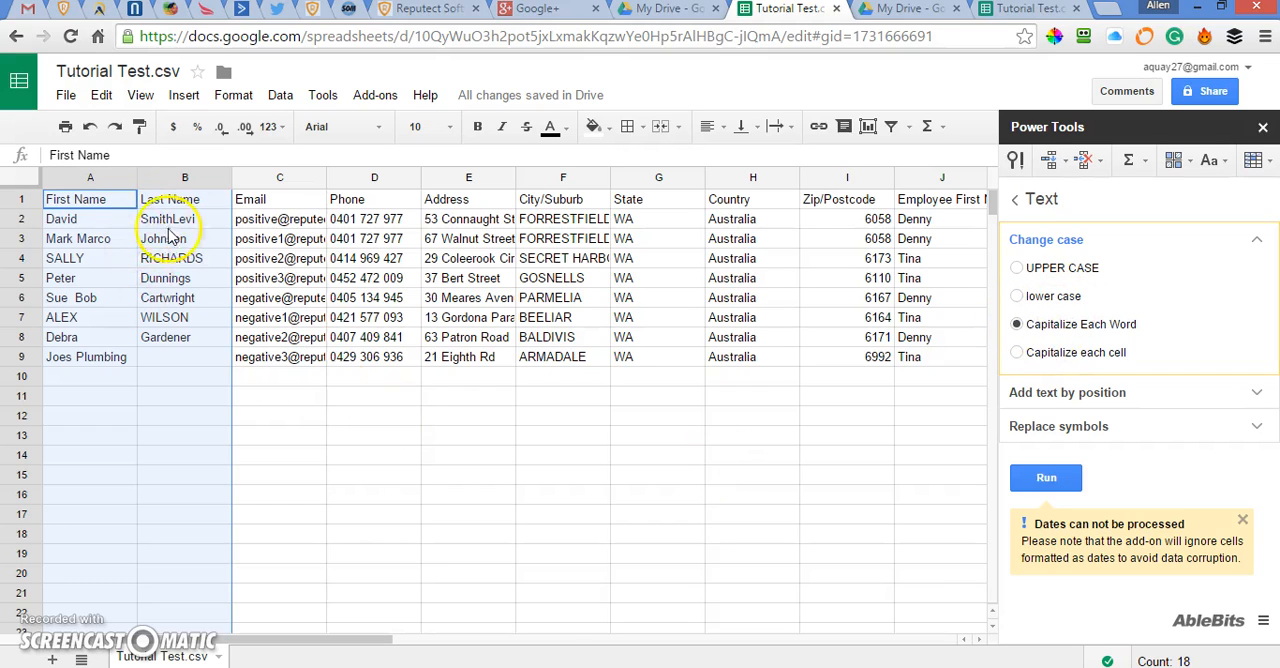
left_click(1017, 296)
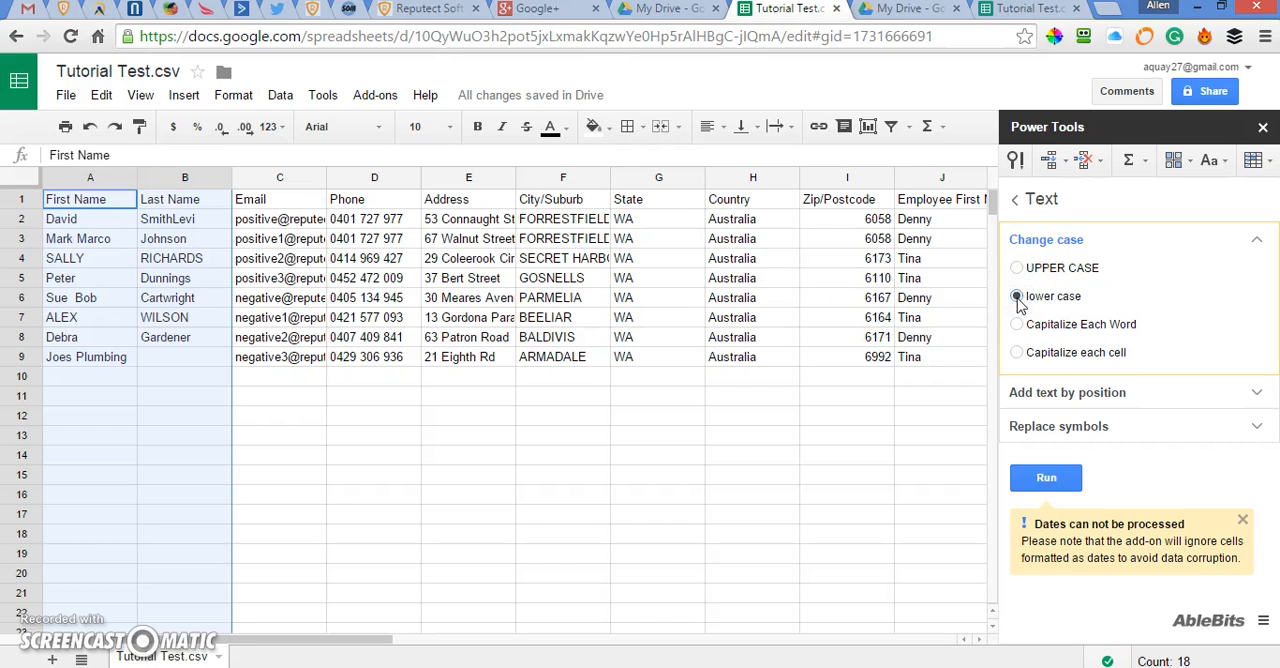
left_click(1046, 477)
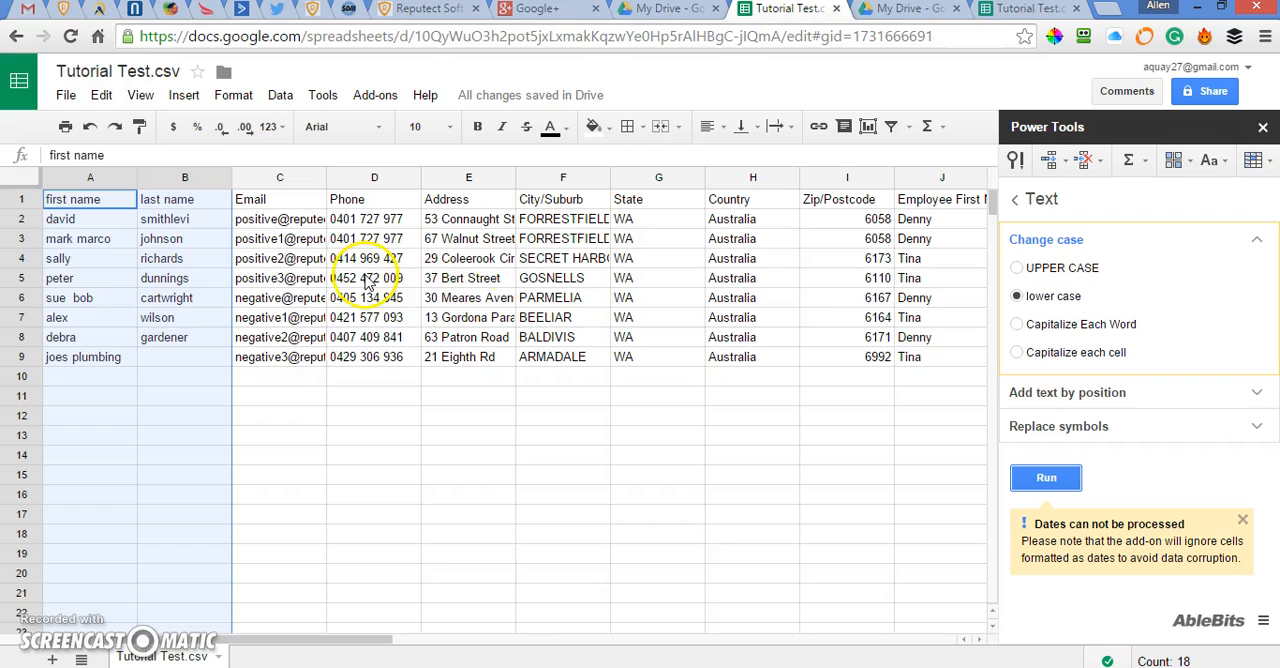
left_click(1017, 325)
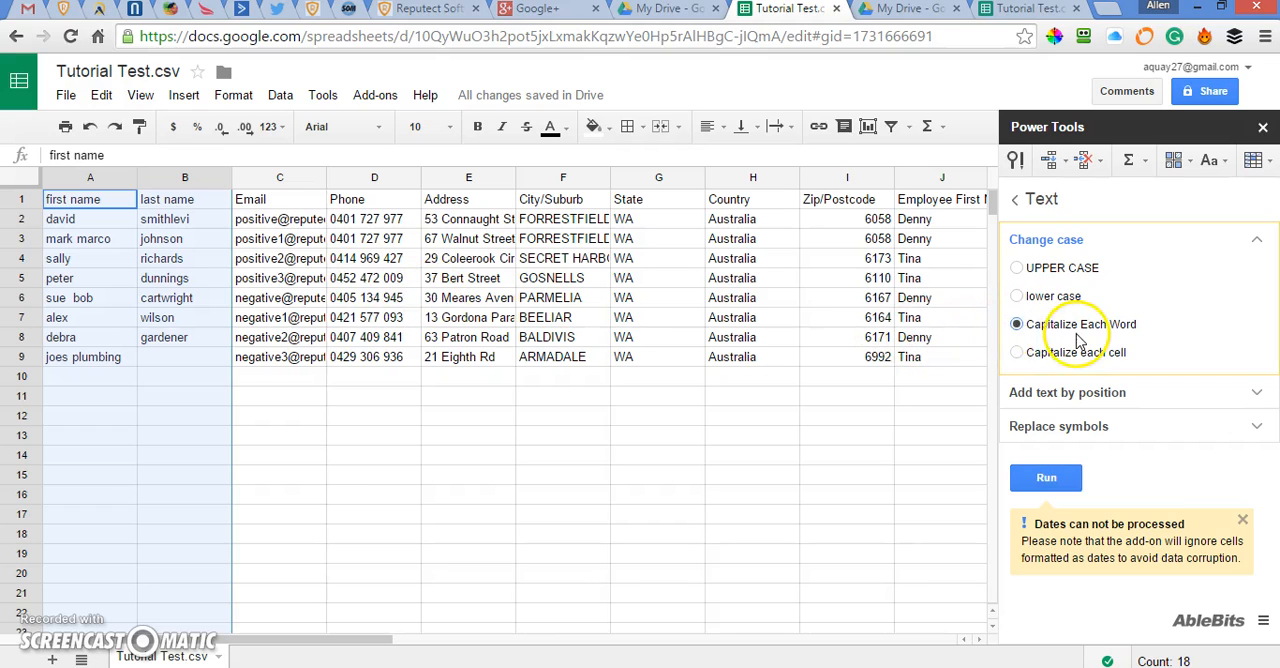
left_click(1047, 480)
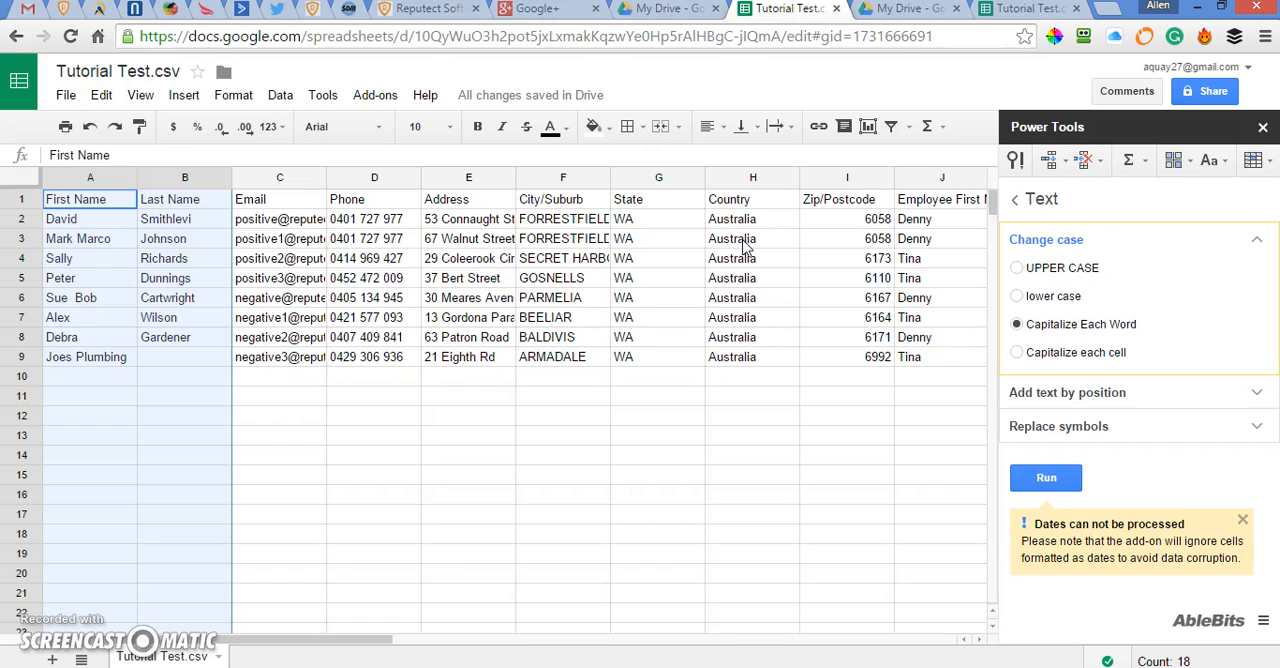
Clear the Country values in H2:H9, keeping the column header.
left_click(723, 180)
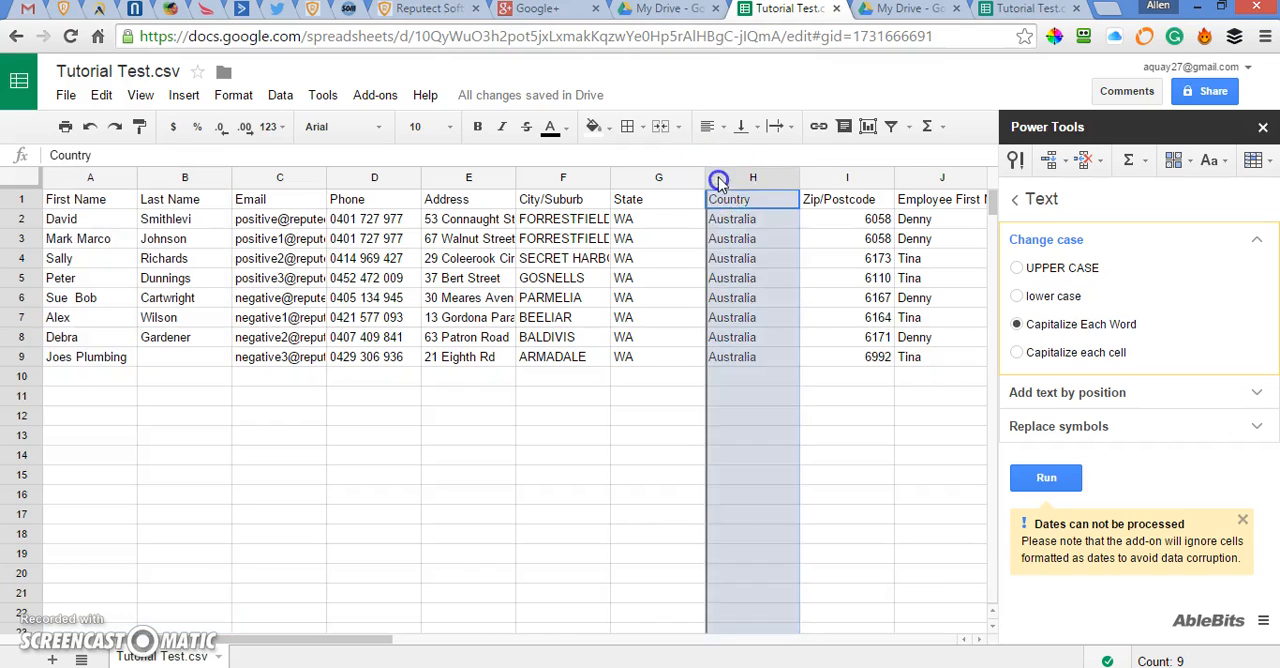
left_click(709, 222)
left_click_drag(712, 225, 772, 362)
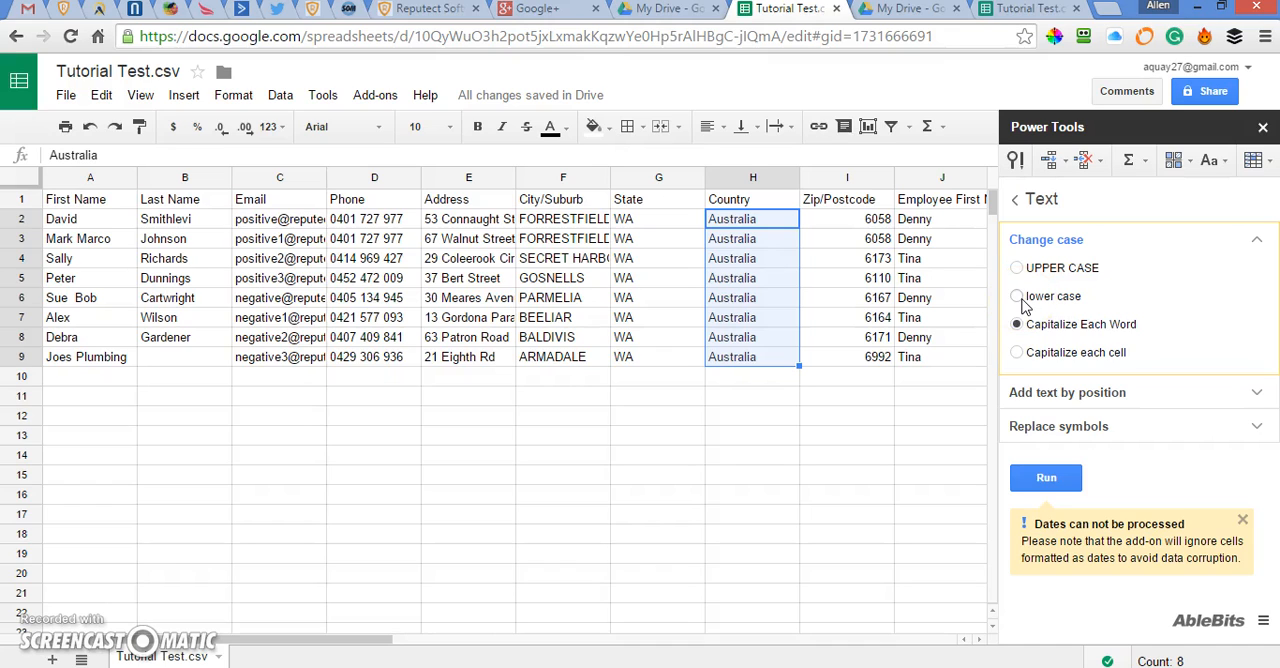
key("Delete")
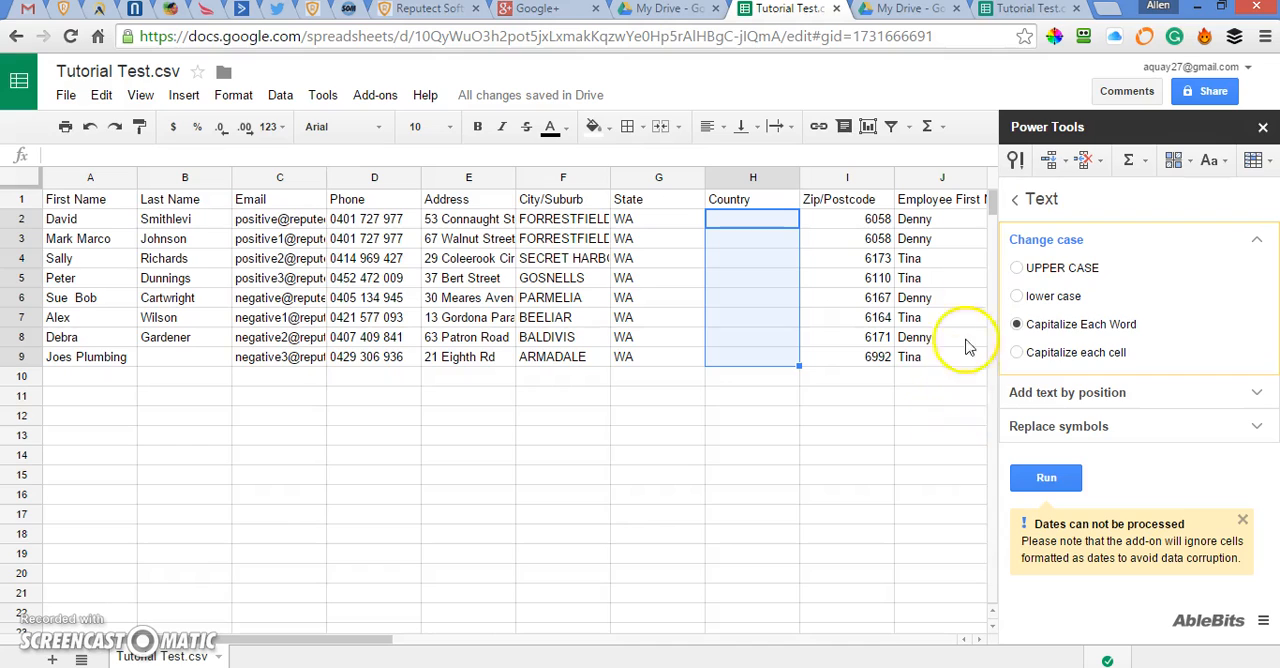
Fill the emptied Country cells with "AU" by adding text by position at the beginning.
left_click(1046, 396)
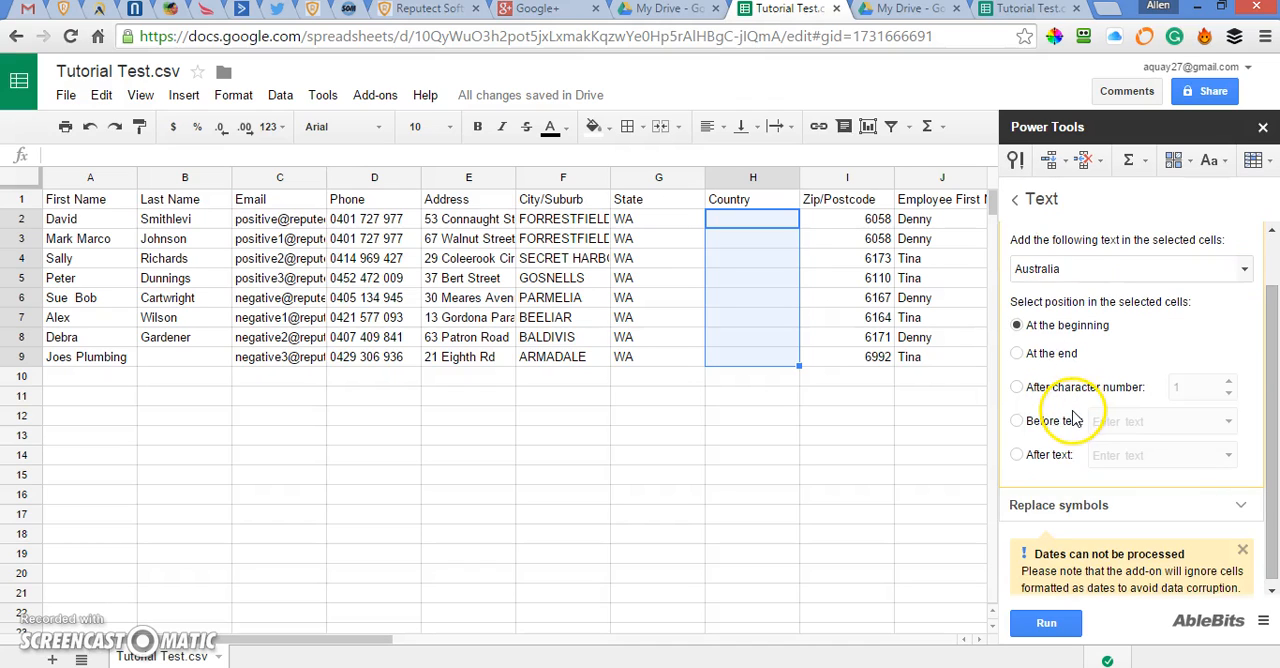
left_click(1075, 268)
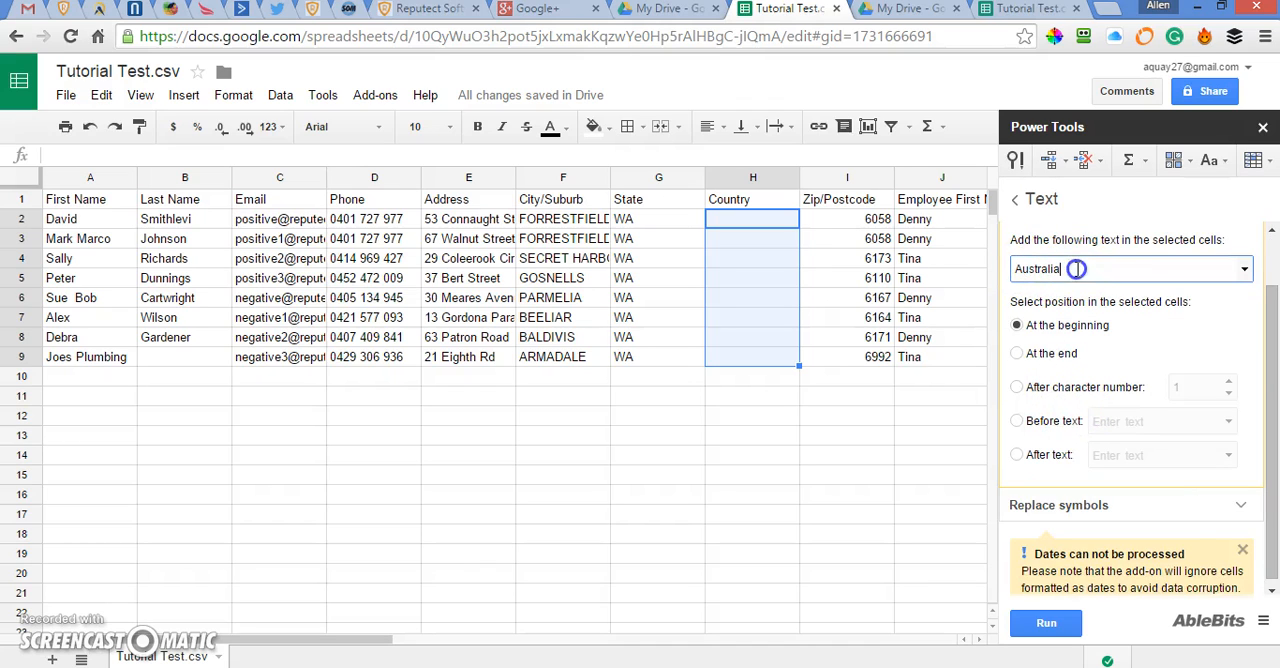
left_click_drag(1091, 270, 998, 266)
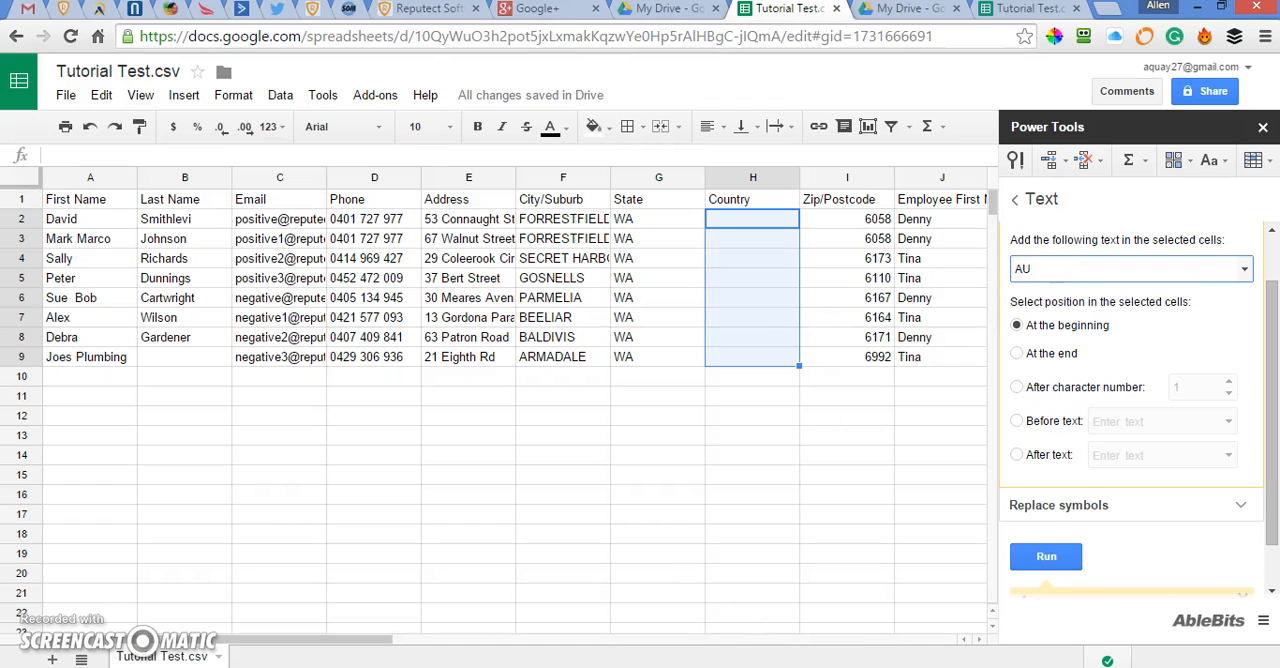
type("AU")
left_click(1043, 558)
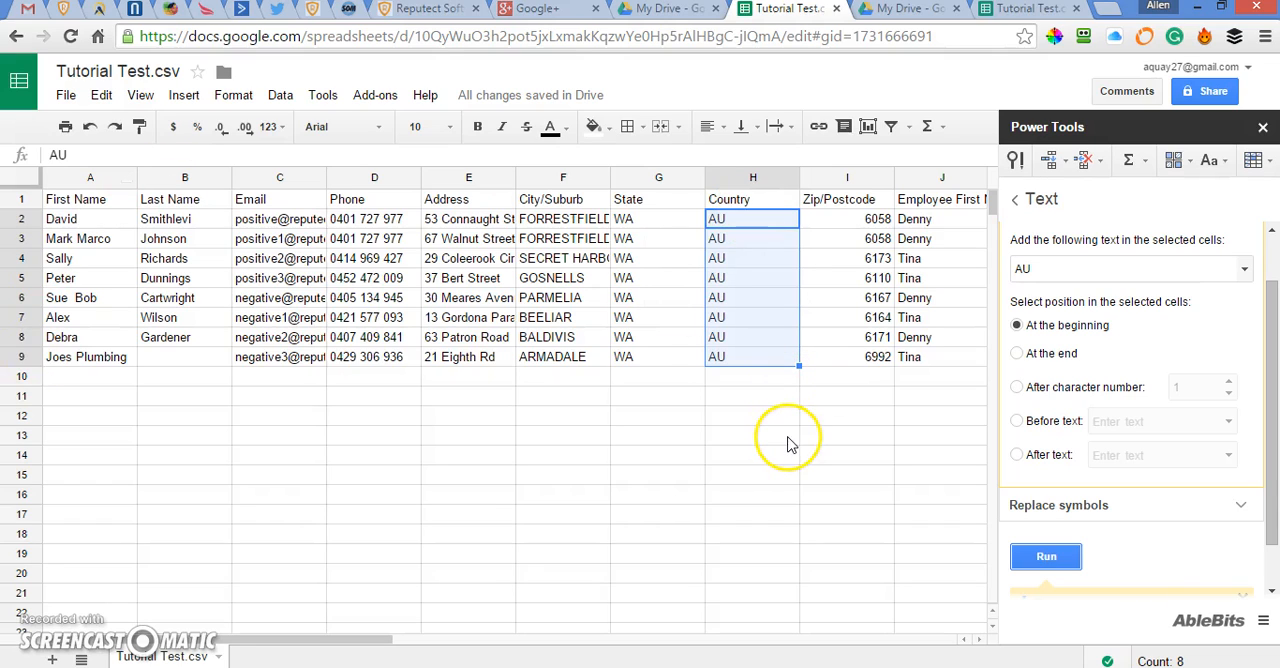
left_click(771, 382)
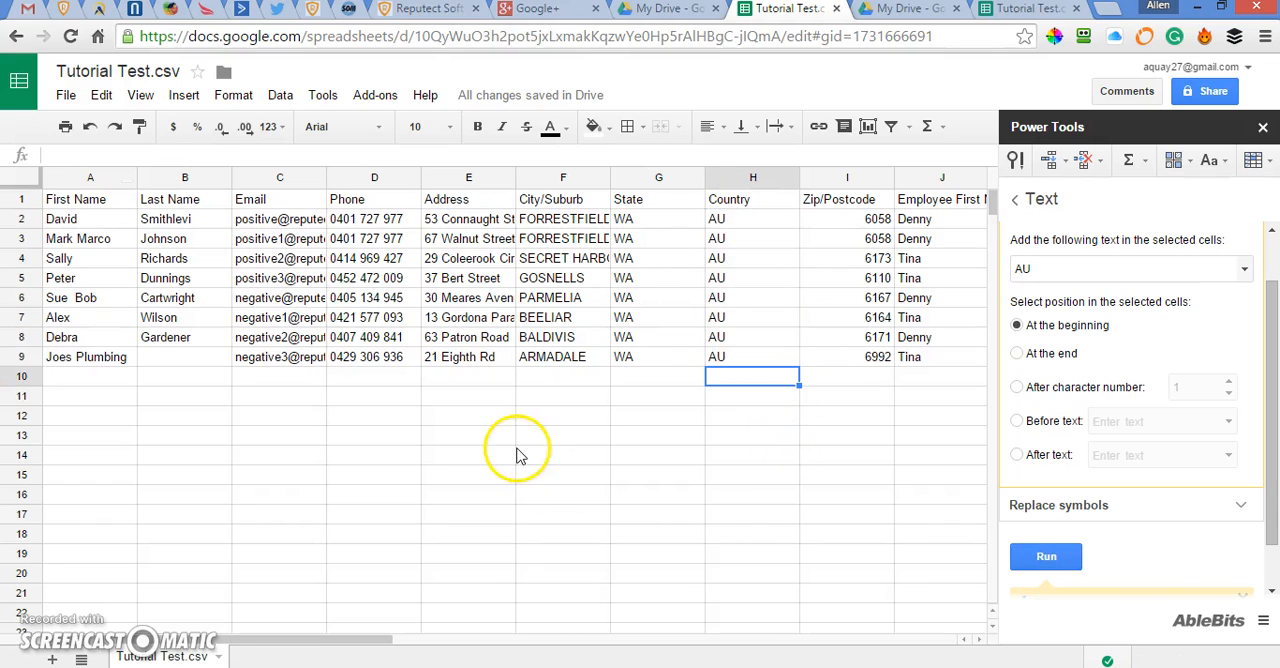
Download the current sheet as comma-separated values (.csv).
left_click(65, 97)
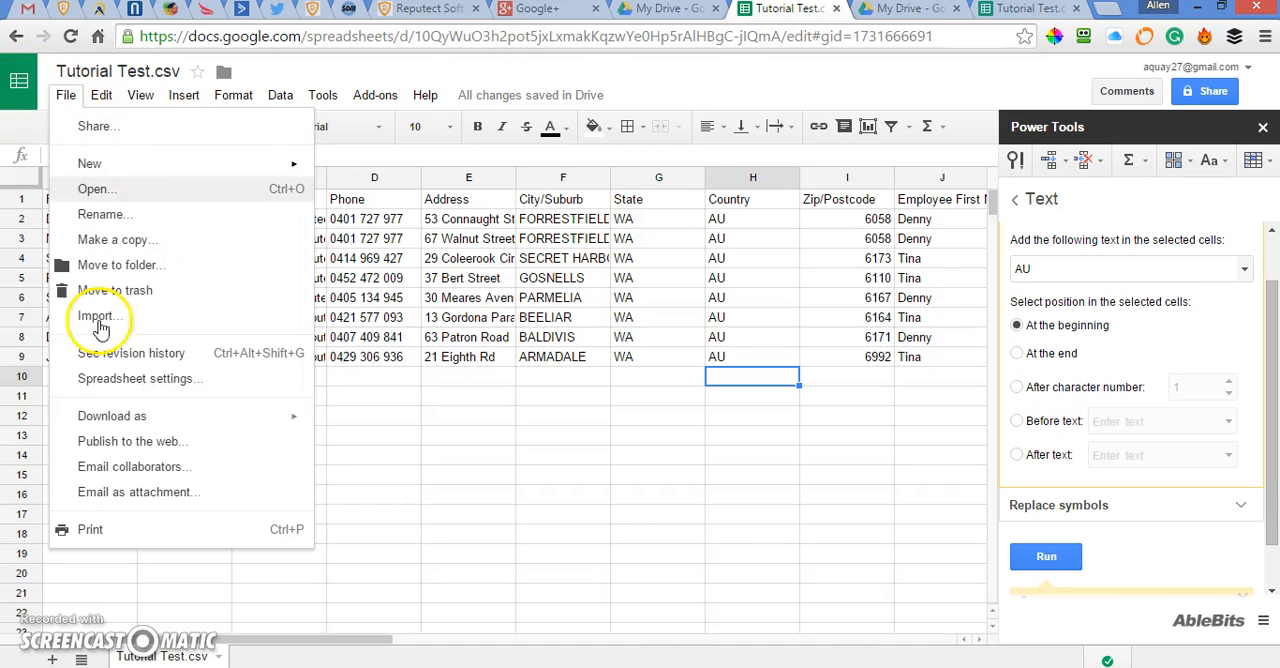
mouse_move(101, 425)
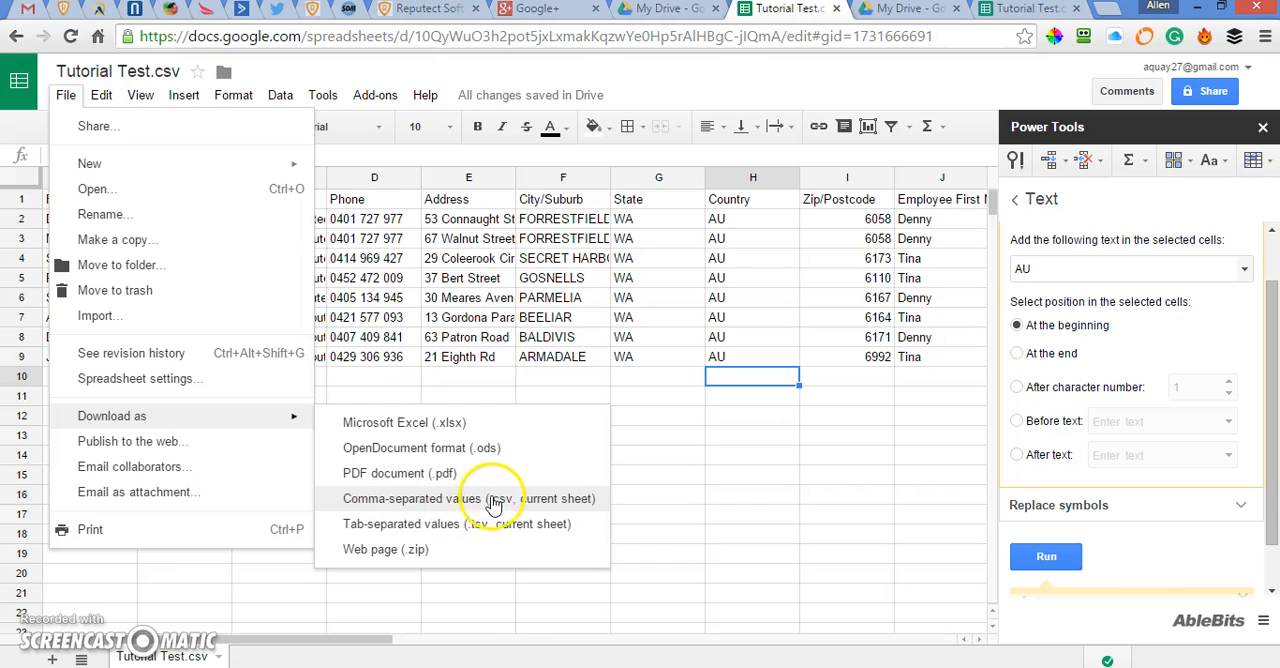
left_click(424, 498)
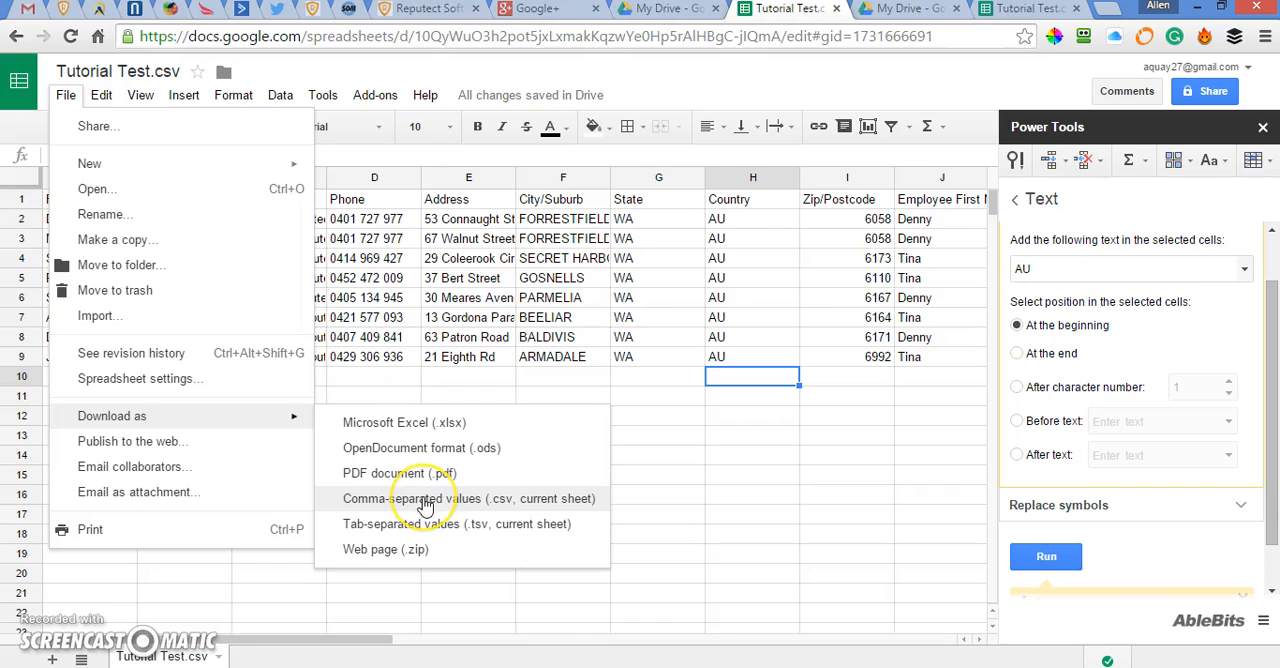